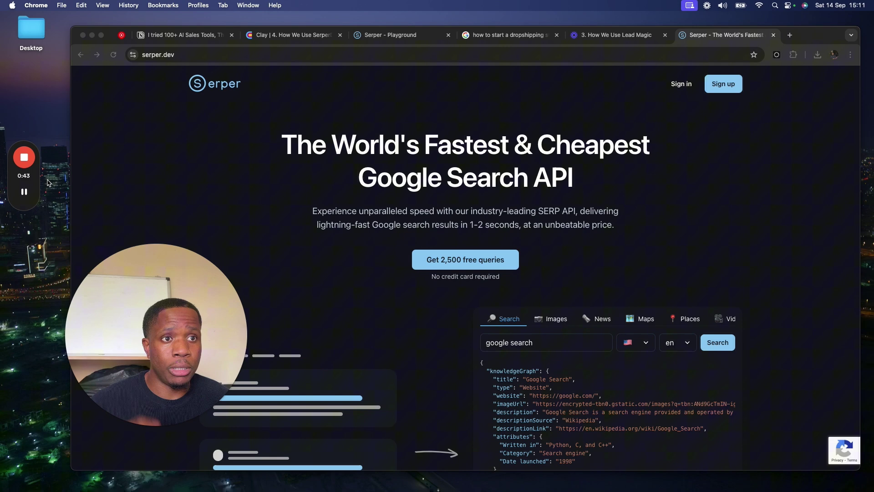
Look over the Serper playground's apple inc results, then return to the Clay Serper table.
left_click(394, 35)
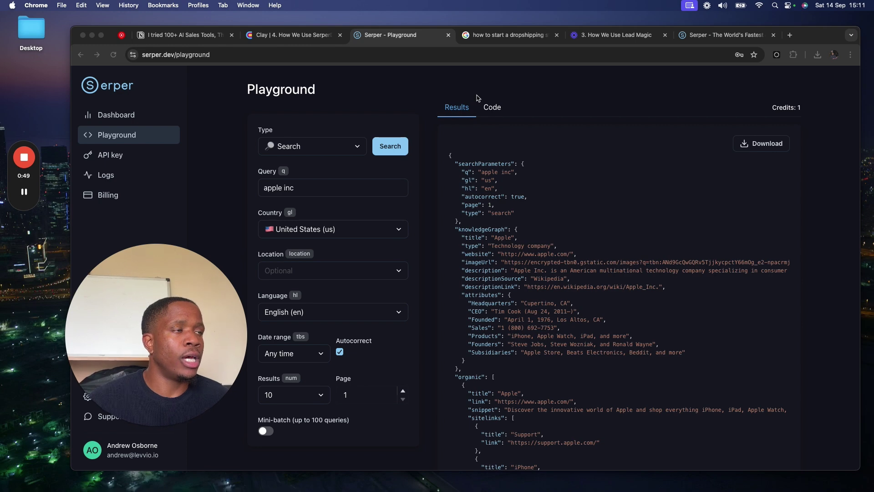
left_click(293, 35)
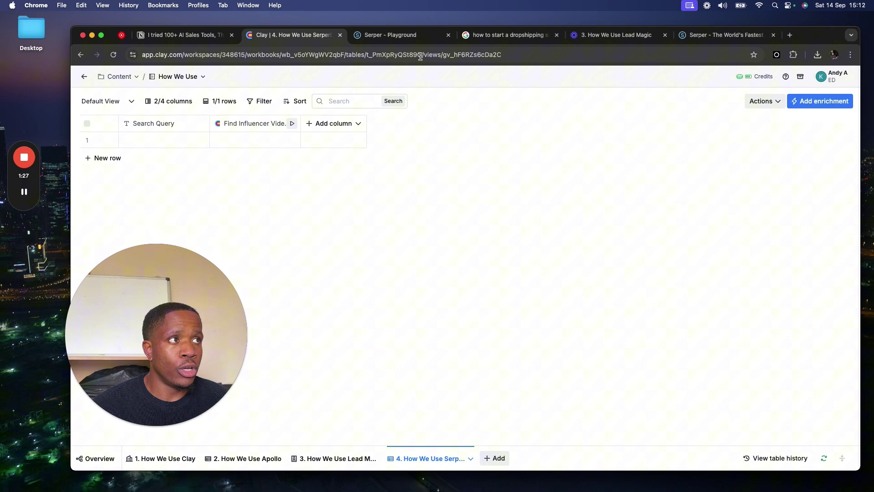
Bring up the Google results for 'how to start a dropshipping store'.
left_click(509, 35)
left_click_drag(146, 337, 677, 321)
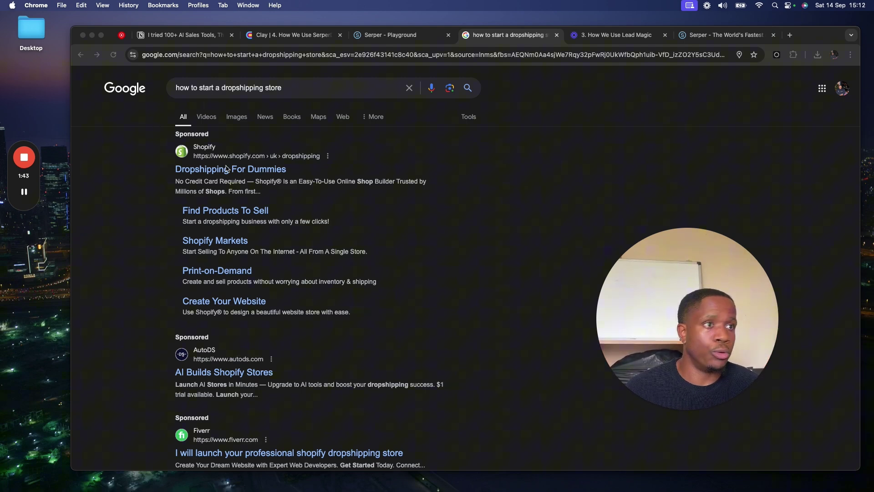
Scroll through the Google results for the dropshipping query.
scroll(227, 169, "down", 10)
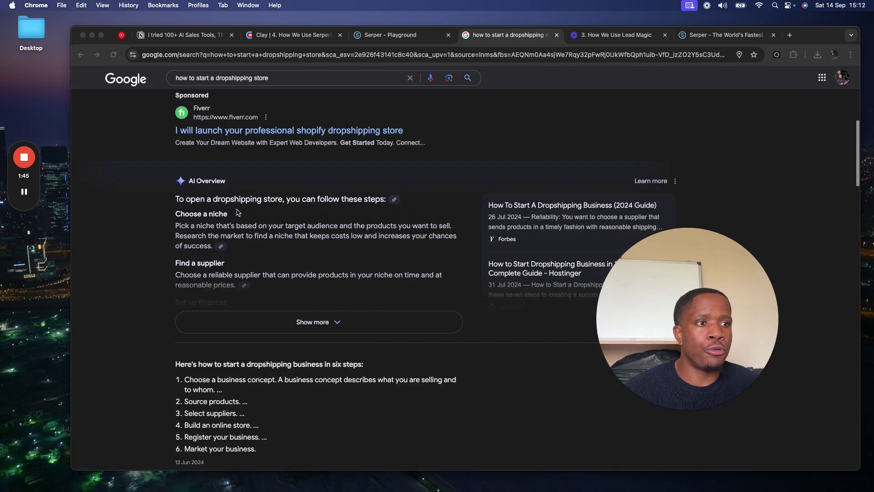
scroll(236, 212, "down", 20)
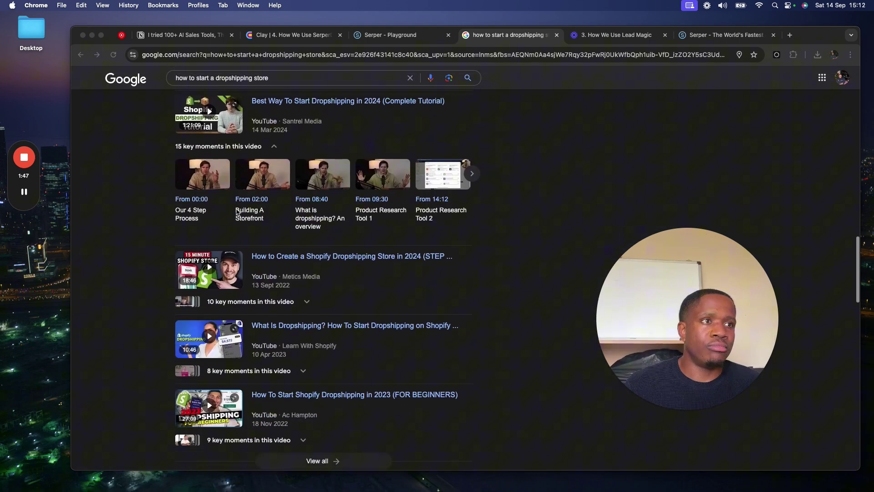
scroll(255, 232, "up", 3)
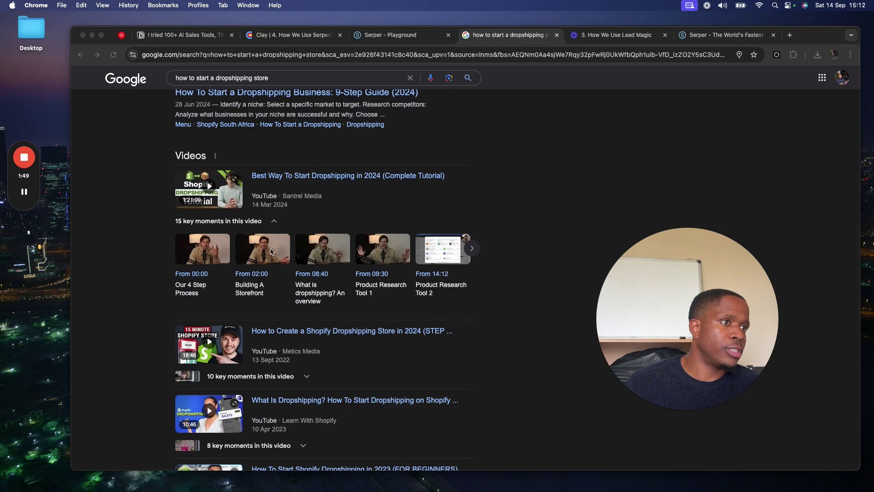
scroll(271, 251, "down", 12)
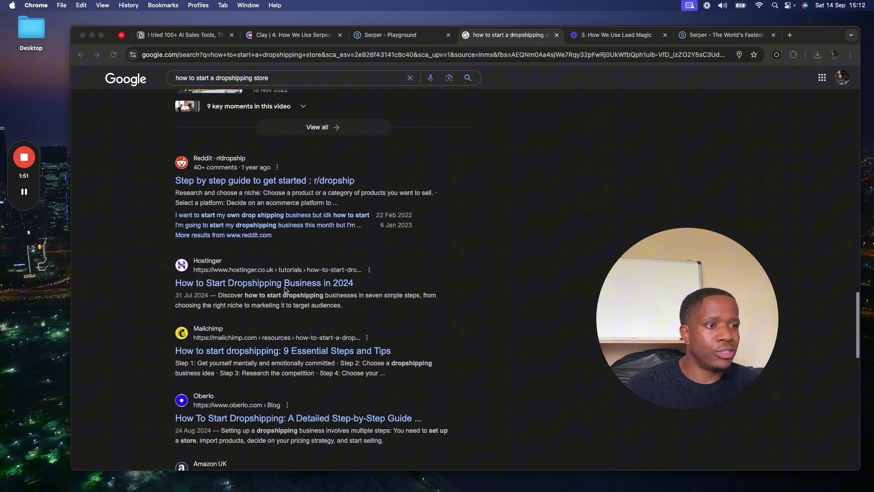
scroll(286, 291, "down", 14)
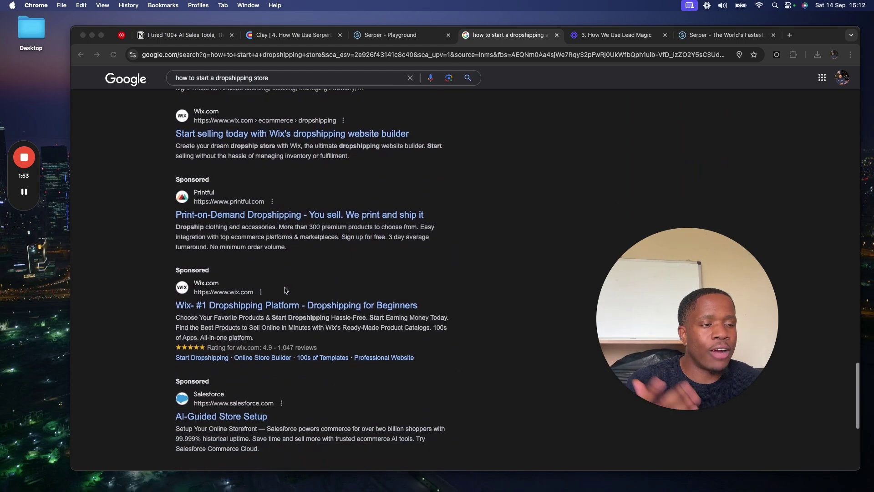
scroll(285, 291, "down", 3)
scroll(291, 285, "up", 18)
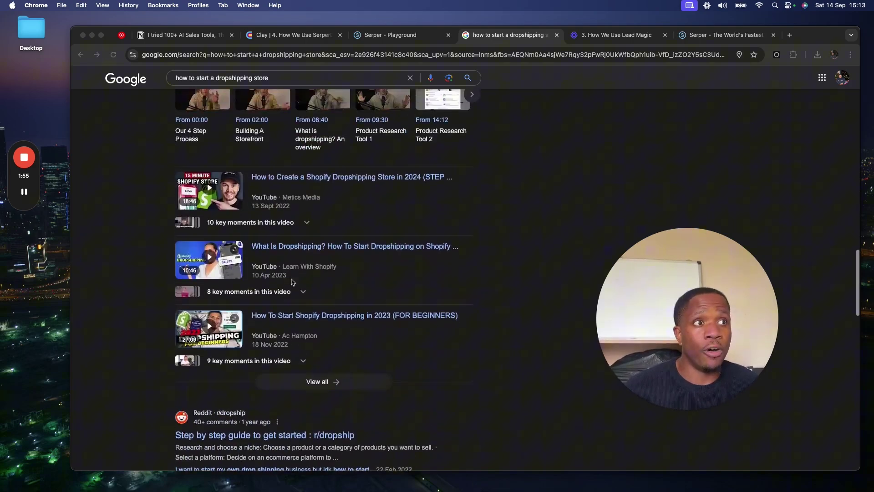
scroll(292, 281, "up", 15)
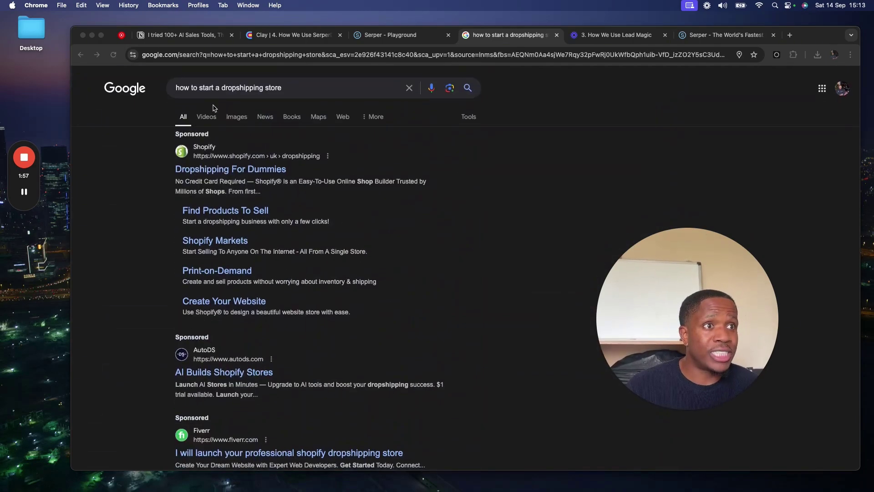
Filter the dropshipping search to Videos and browse the listed YouTube tutorials.
left_click(206, 117)
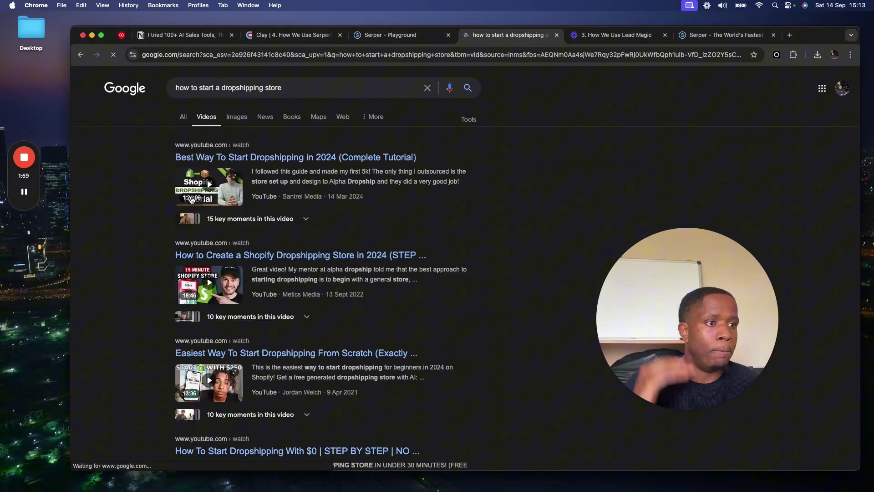
scroll(282, 241, "down", 3)
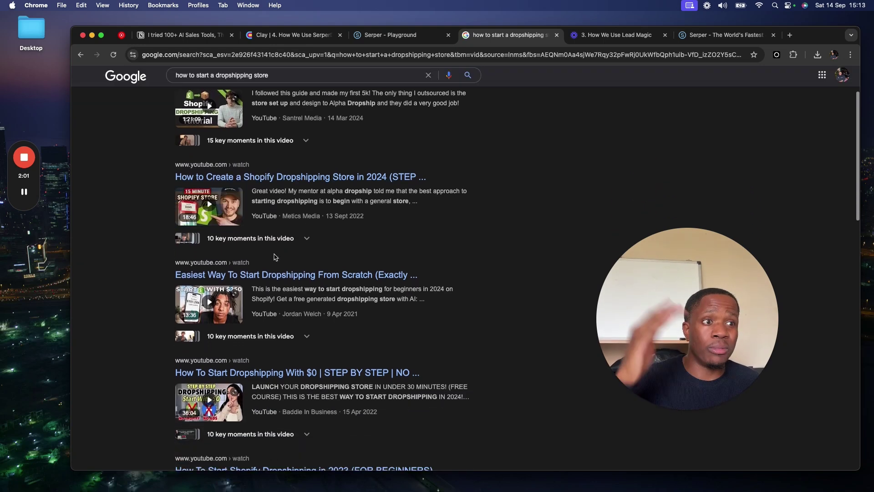
scroll(283, 260, "down", 10)
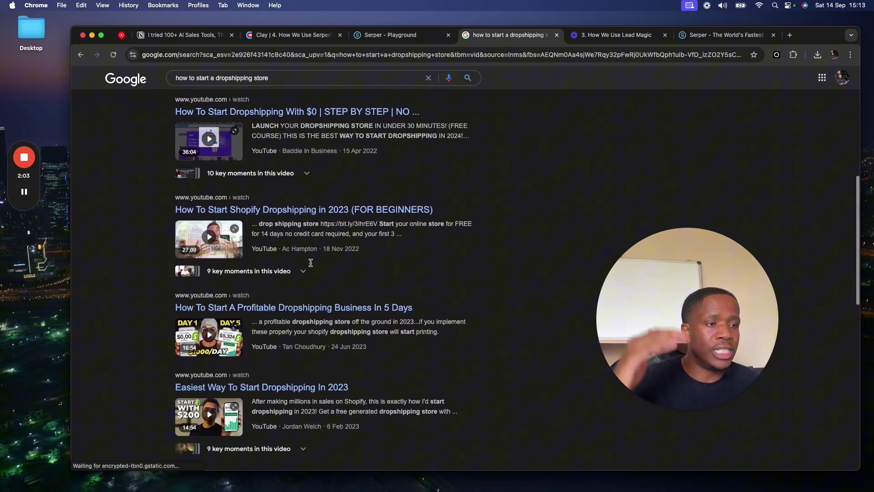
scroll(310, 263, "down", 20)
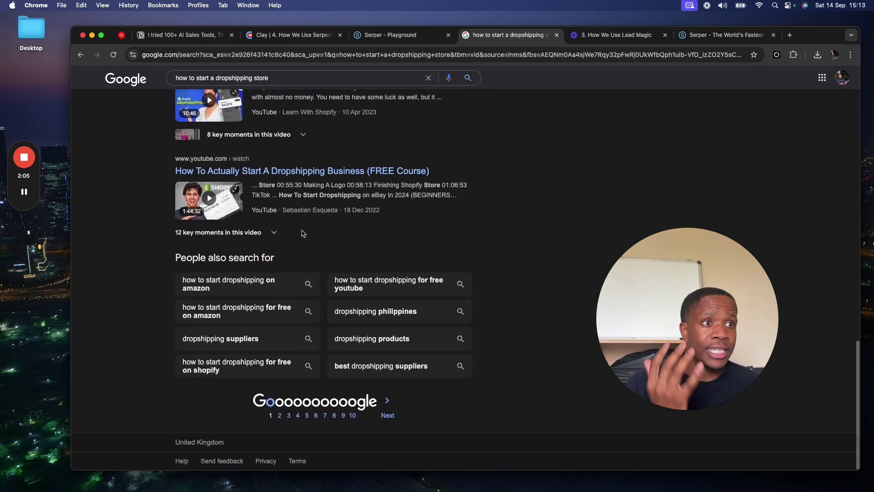
scroll(295, 196, "up", 12)
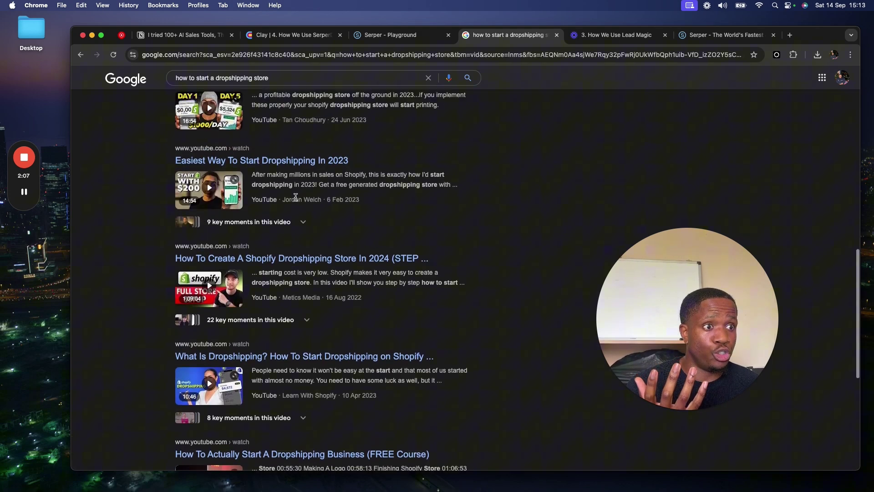
scroll(295, 199, "up", 1)
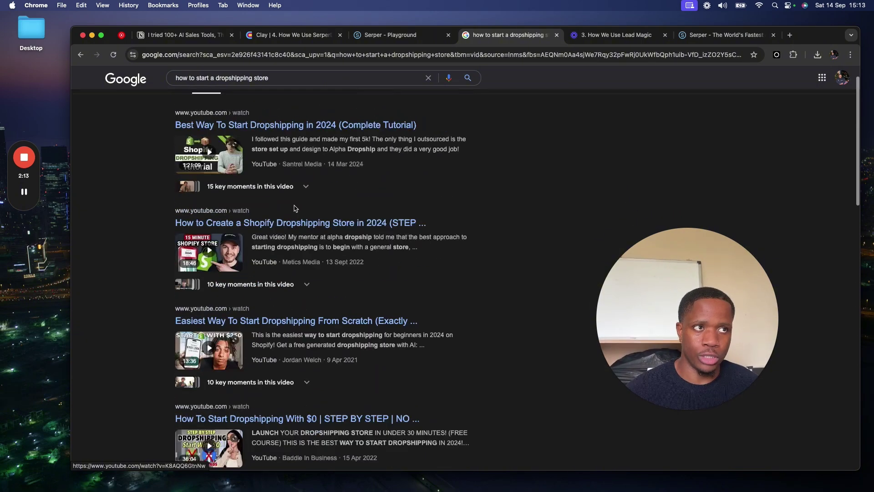
left_click_drag(613, 315, 26, 383)
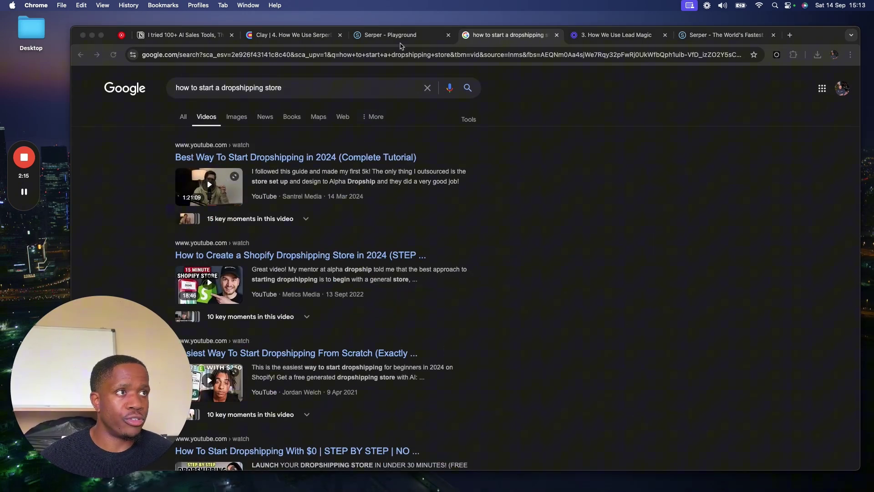
left_click_drag(398, 30, 403, 30)
Open the Find Influencer Videos column settings, which post to google.serper.dev/videos.
left_click(298, 35)
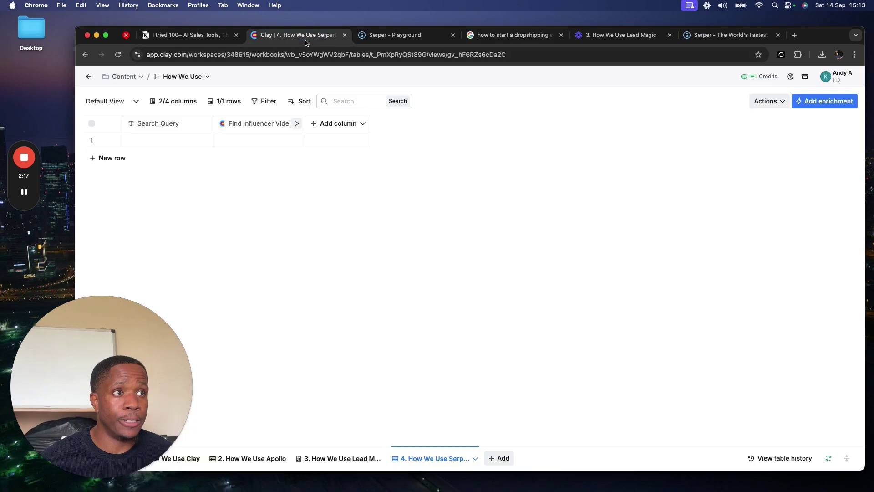
left_click(52, 398)
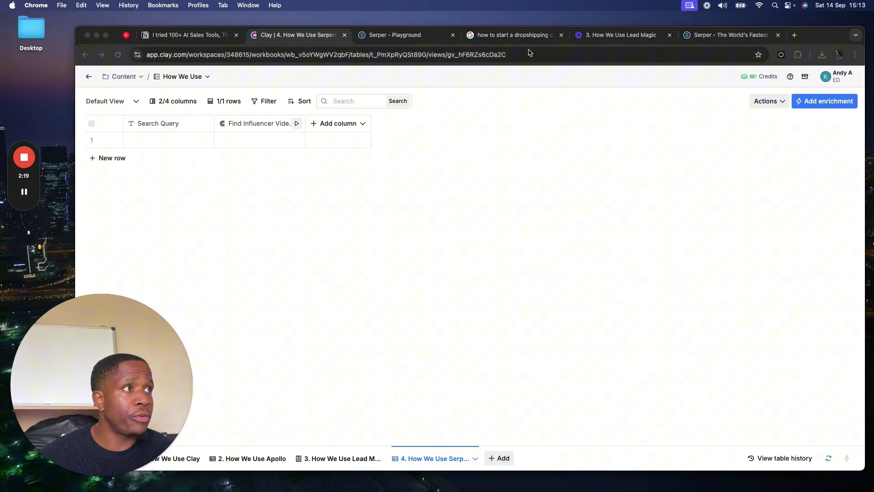
left_click(514, 35)
left_click(278, 87)
key("super+c")
left_click(283, 36)
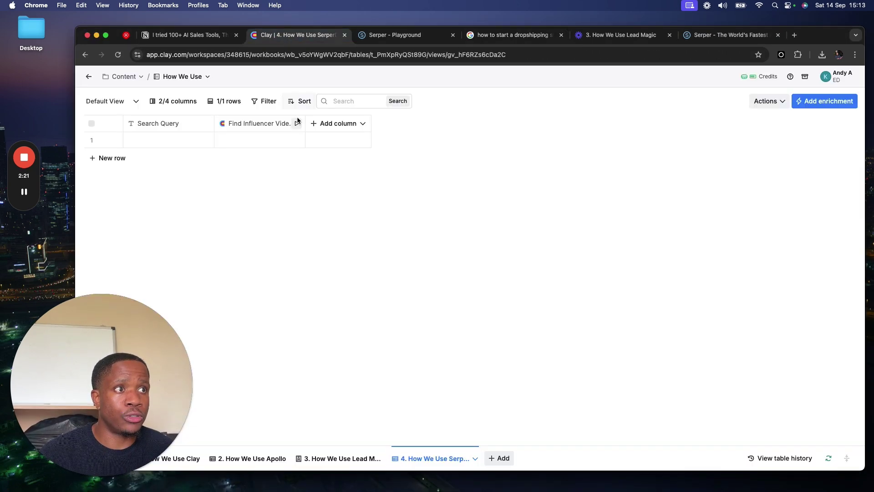
left_click(263, 123)
left_click(251, 160)
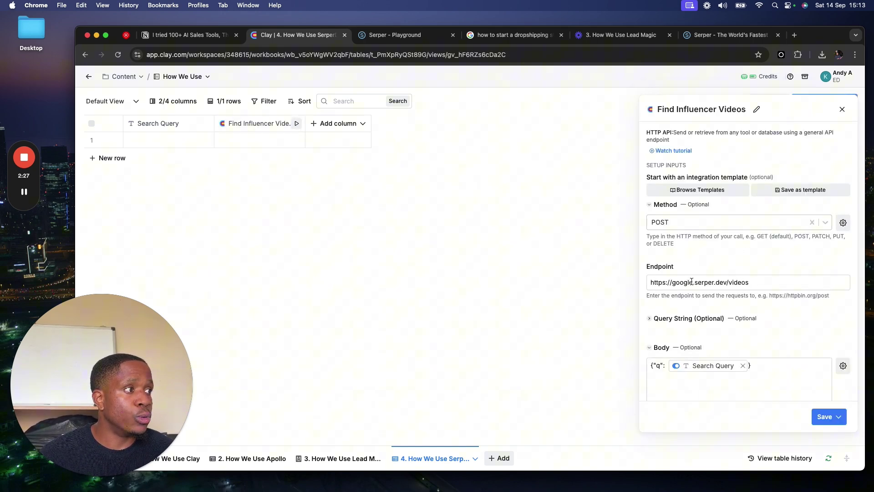
Set the Serper playground search type to Videos and select the apple inc query.
left_click(405, 35)
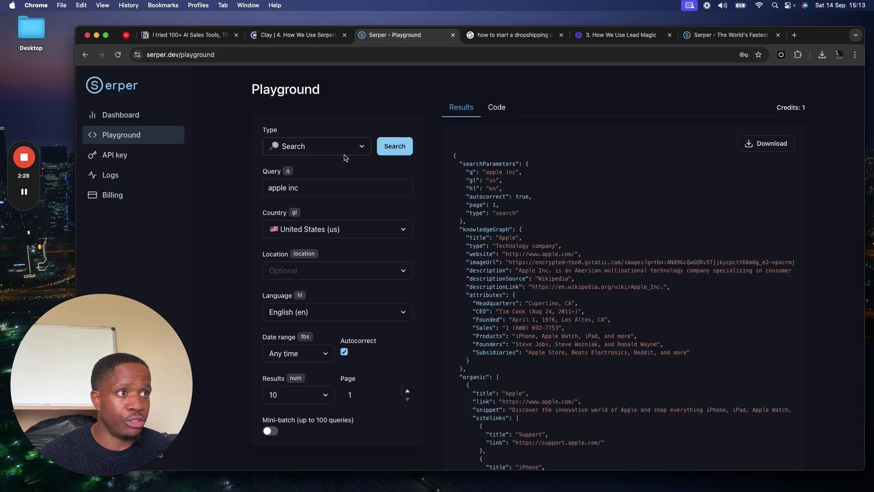
left_click(319, 144)
left_click(294, 203)
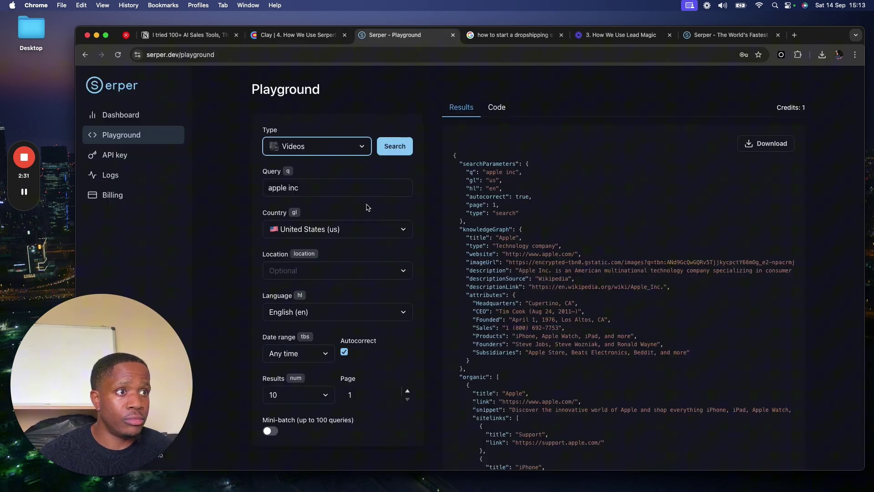
left_click(326, 185)
key("super+a")
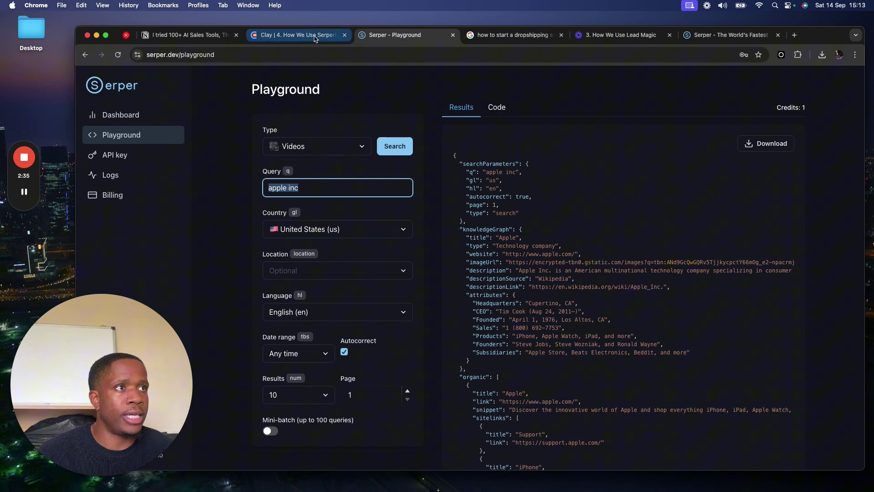
Paste the dropshipping query into the first Search Query cell to run the video lookup.
left_click(296, 35)
scroll(809, 303, "down", 1)
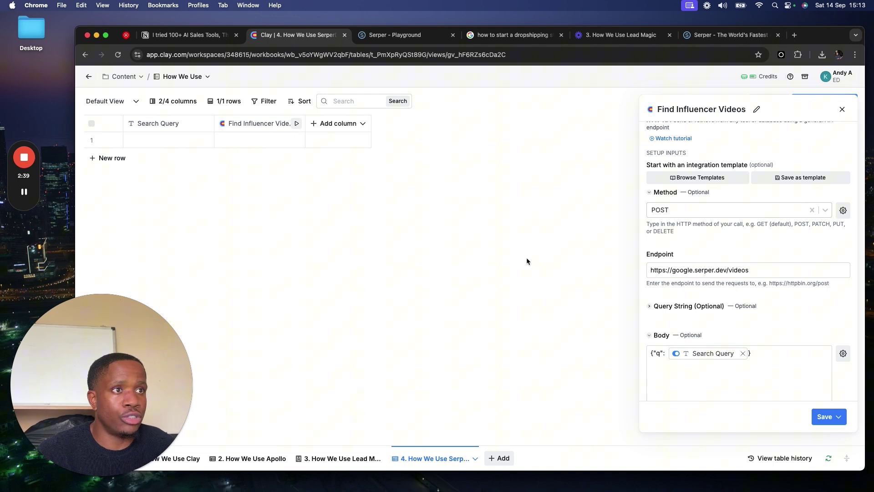
scroll(708, 258, "up", 1)
left_click(166, 139)
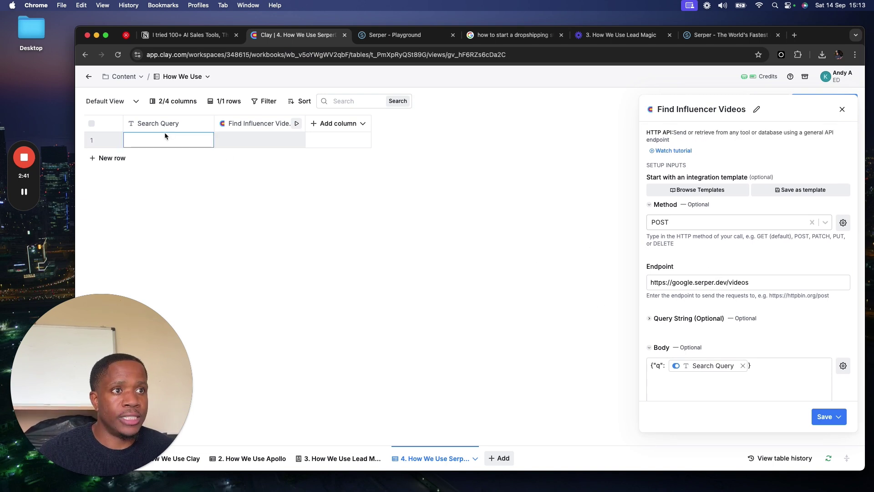
left_click(167, 139)
key("super+v")
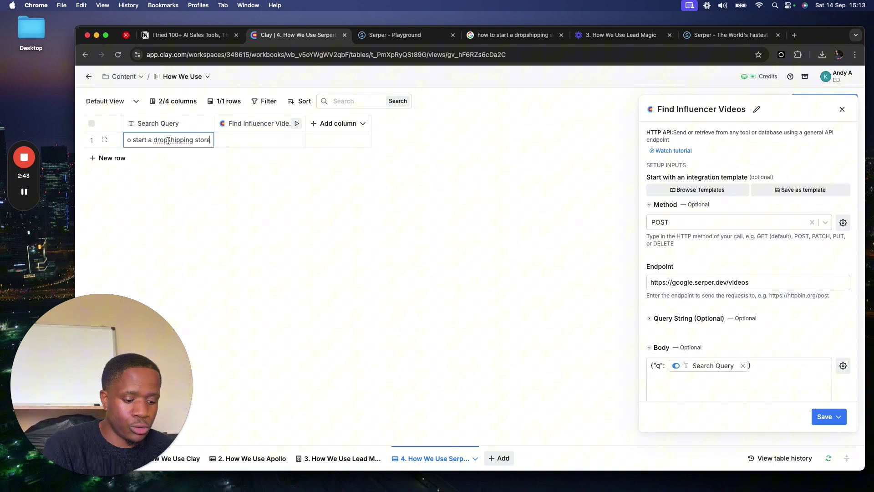
key("Return")
left_click(841, 109)
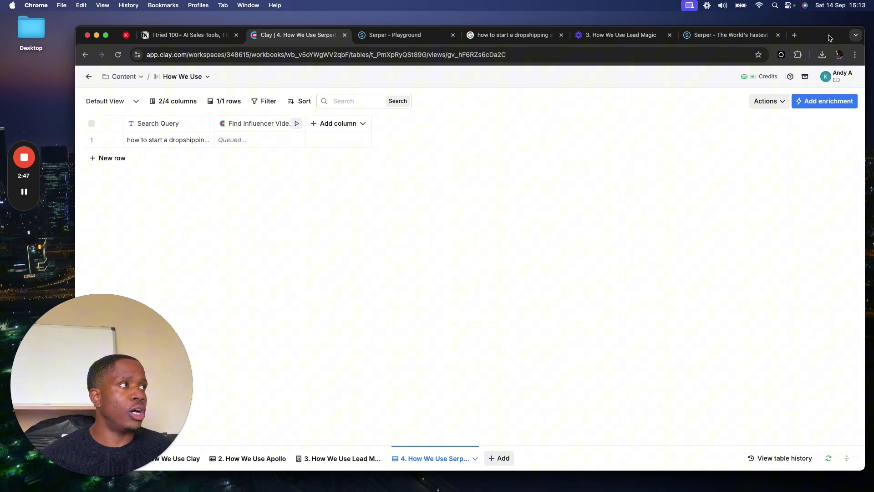
Inspect the 200 result's ten videos, first being 'Best Way To Start Dropshipping in 2024'.
left_click(245, 142)
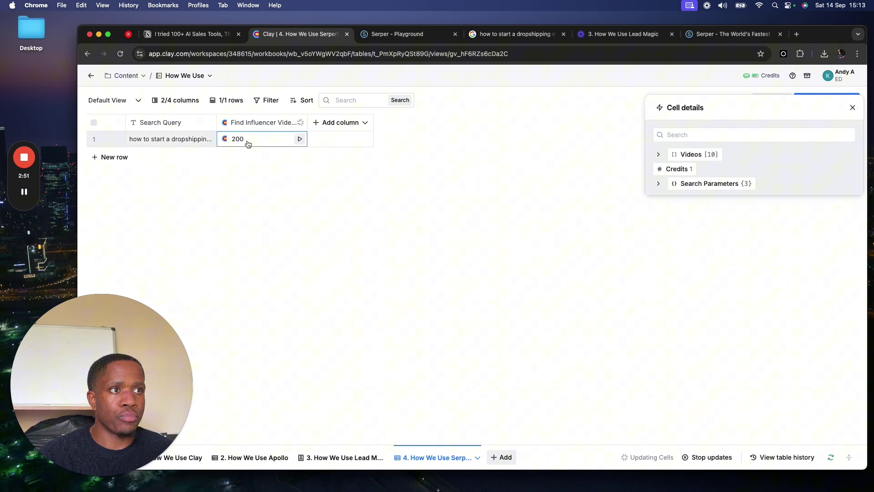
left_click(658, 155)
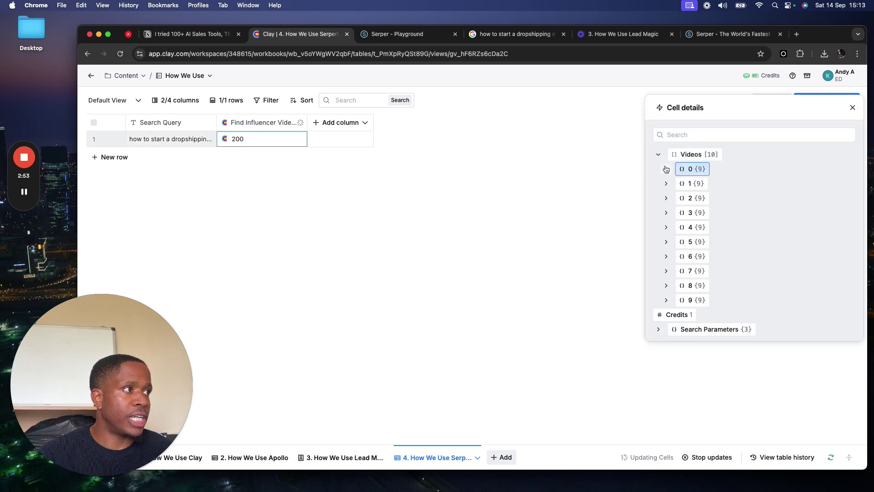
left_click(666, 169)
scroll(710, 318, "down", 3)
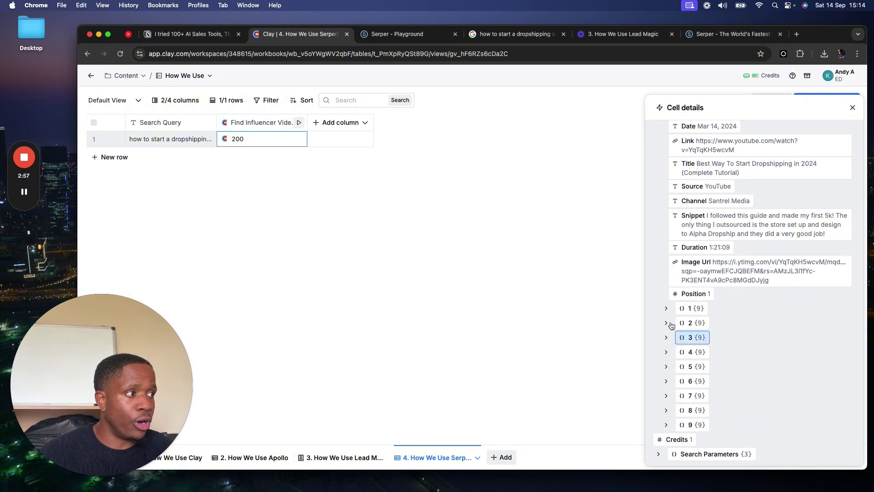
right_click(404, 39)
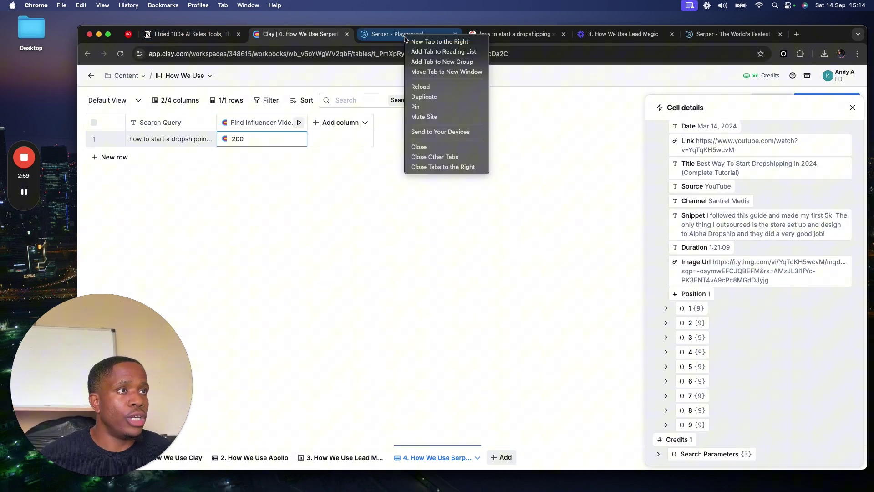
Review the Serper Playground's Videos search for apple inc and its JSON output.
left_click(372, 48)
left_click(375, 39)
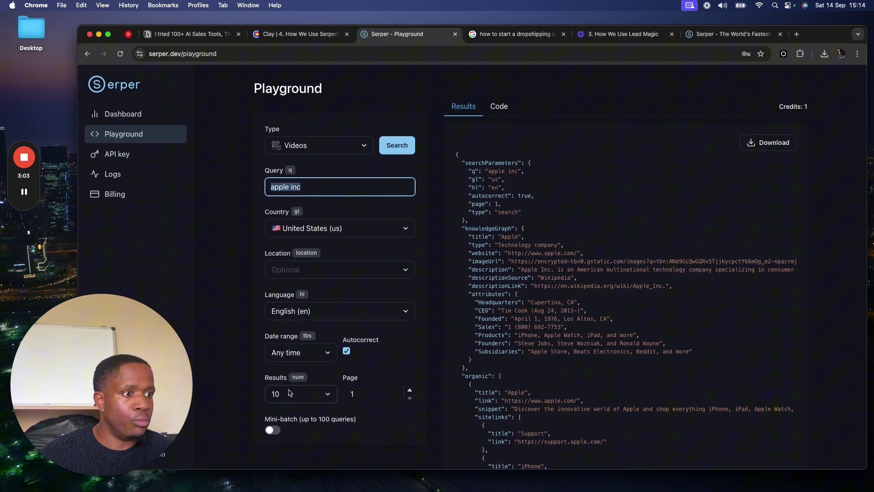
scroll(300, 387, "down", 2)
scroll(319, 359, "down", 1)
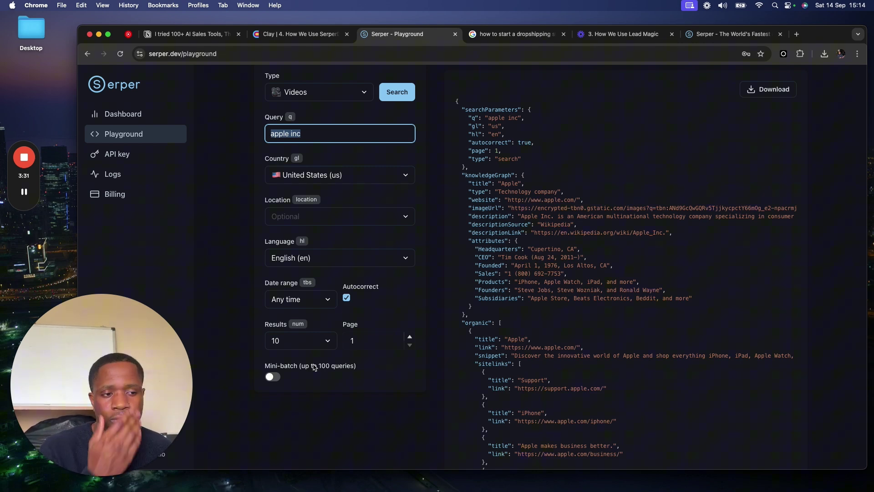
Reopen the 200 result's Videos list and choose to write each video to a new row.
left_click(291, 34)
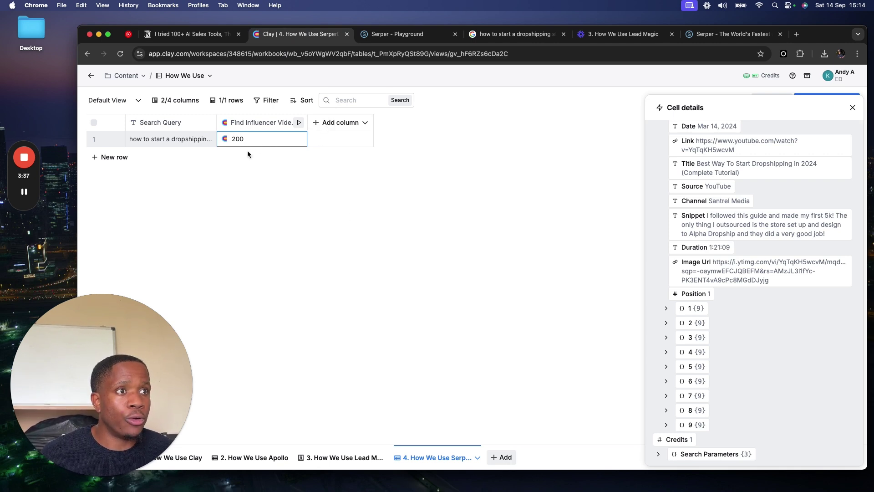
left_click(852, 107)
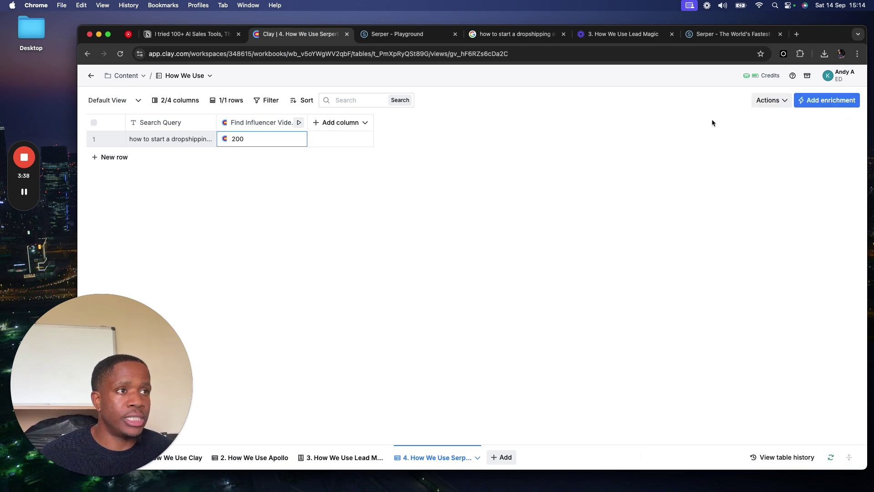
left_click(243, 138)
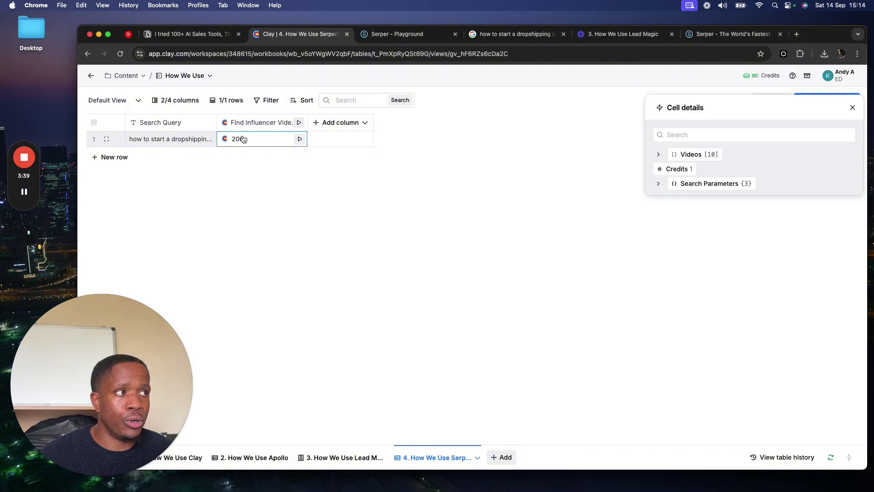
left_click(659, 154)
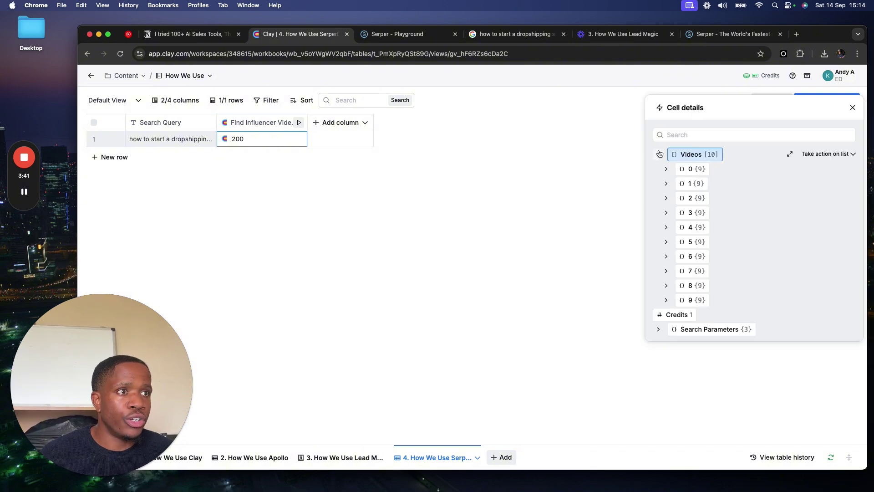
left_click(846, 154)
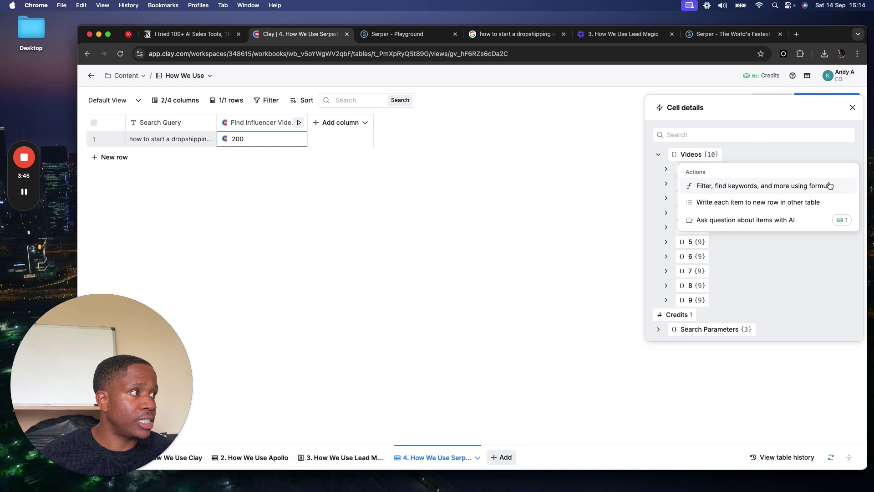
left_click(778, 203)
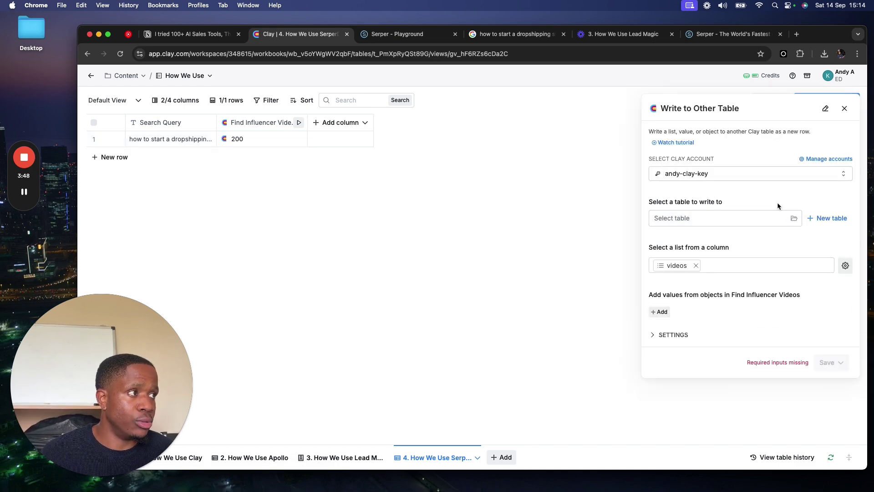
Create a new destination table for the videos.
left_click(725, 219)
right_click(574, 96)
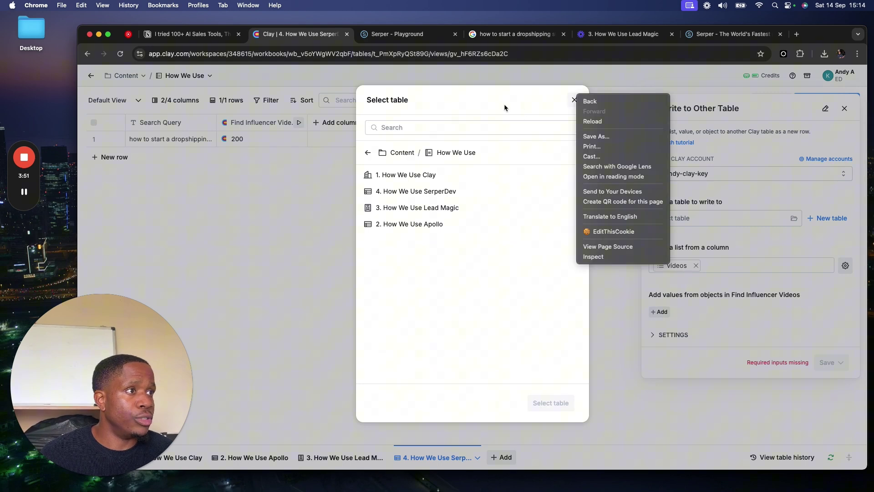
left_click(575, 99)
left_click(574, 100)
left_click(840, 217)
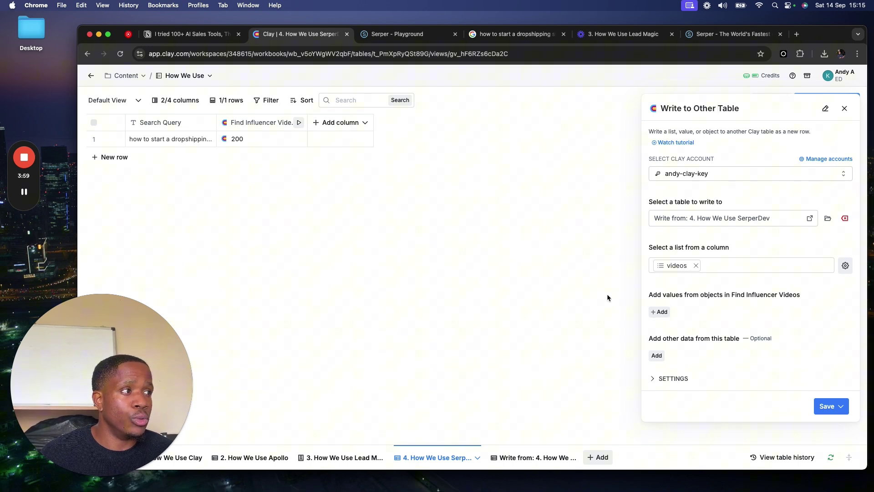
Map each video's link to a new link column in the destination table.
left_click(662, 312)
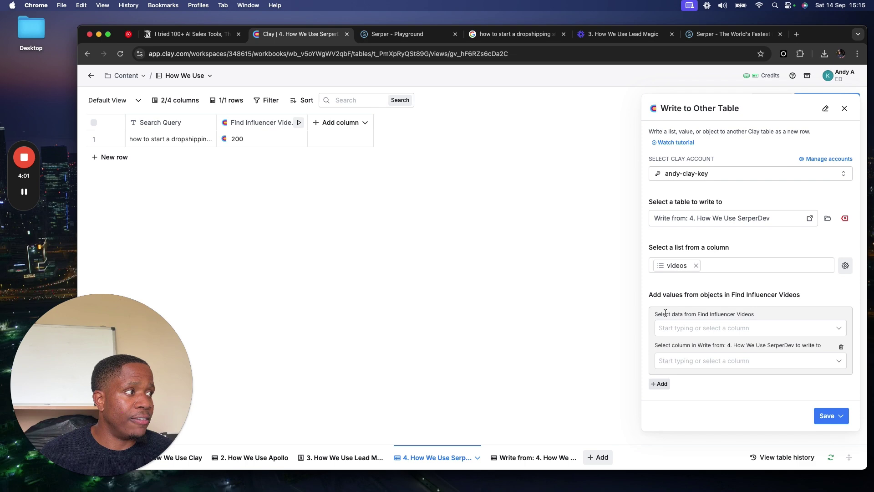
scroll(692, 296, "down", 1)
left_click(692, 286)
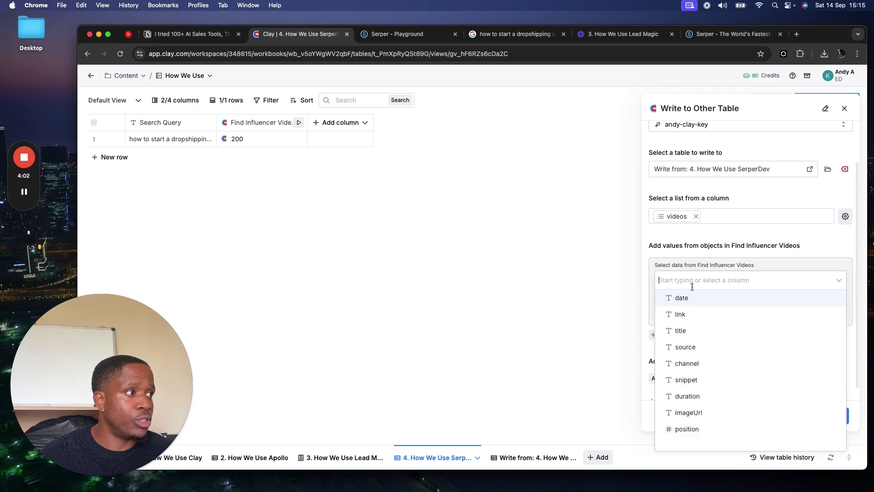
left_click(691, 314)
left_click(695, 315)
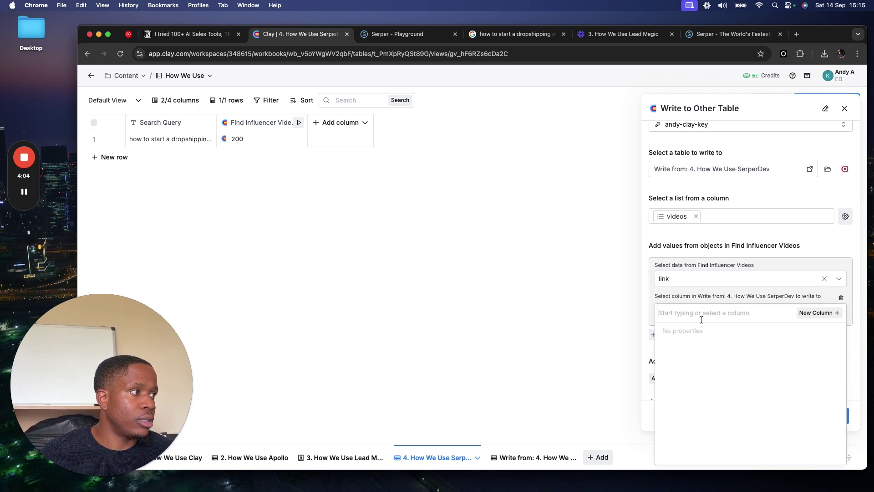
left_click(819, 312)
left_click(751, 318)
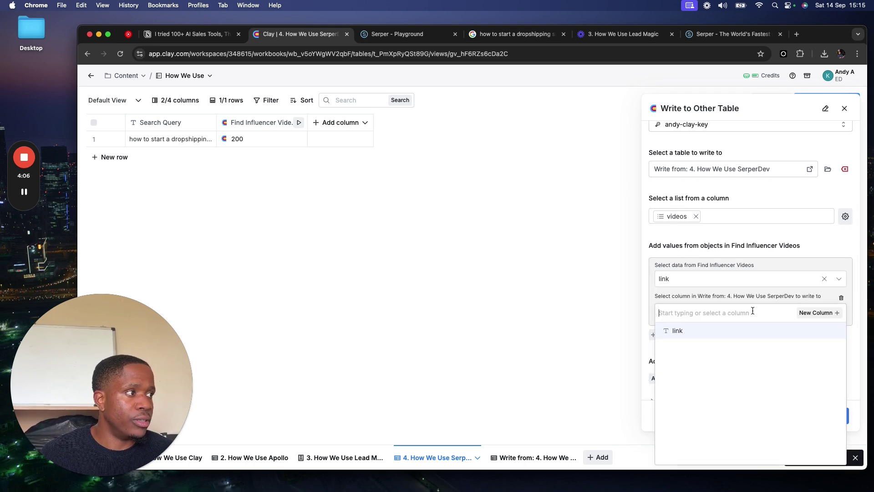
left_click(801, 312)
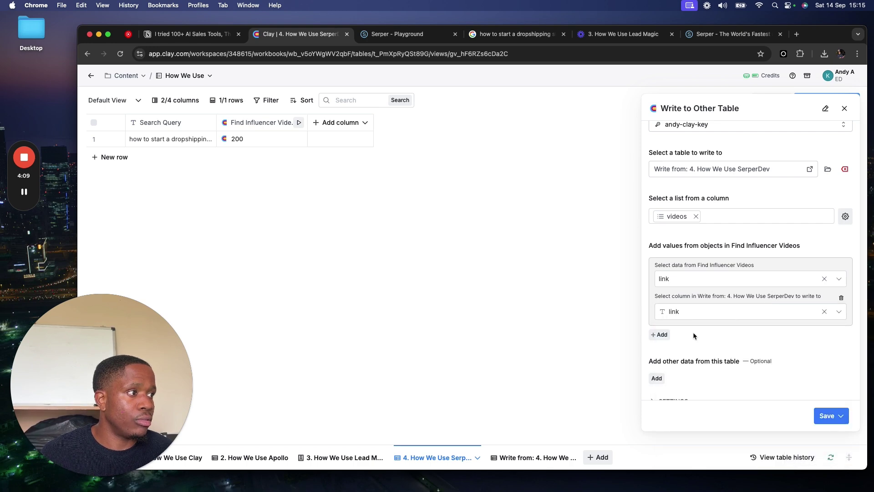
Map the video title to a new title column.
left_click(660, 335)
left_click(708, 337)
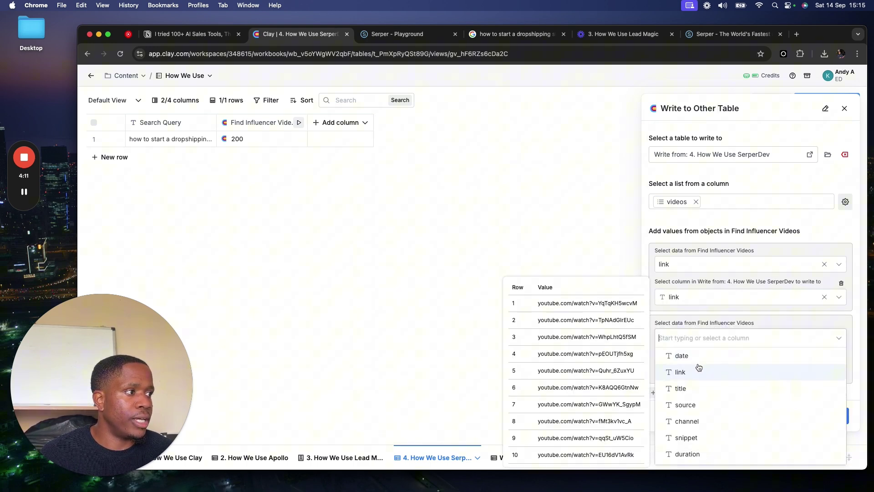
left_click(696, 388)
left_click(693, 370)
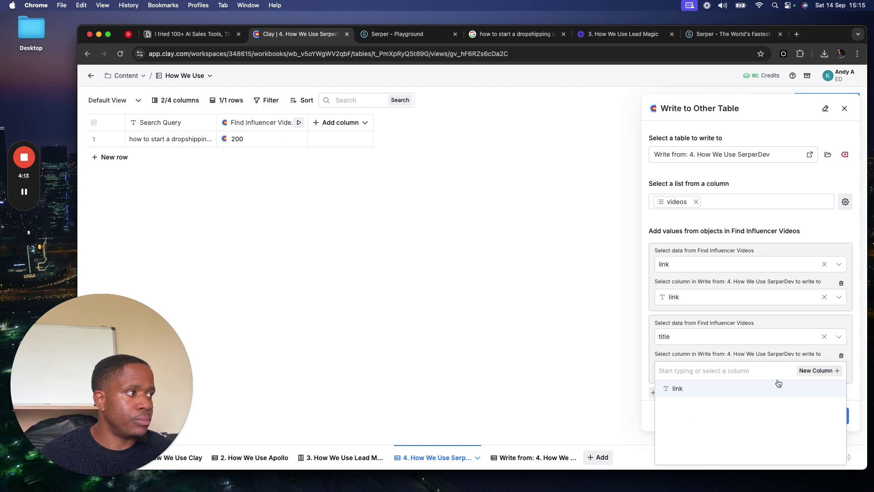
left_click(808, 371)
scroll(706, 365, "down", 1)
Map the channel to a new channel column, then save and run on 10 rows.
left_click(656, 368)
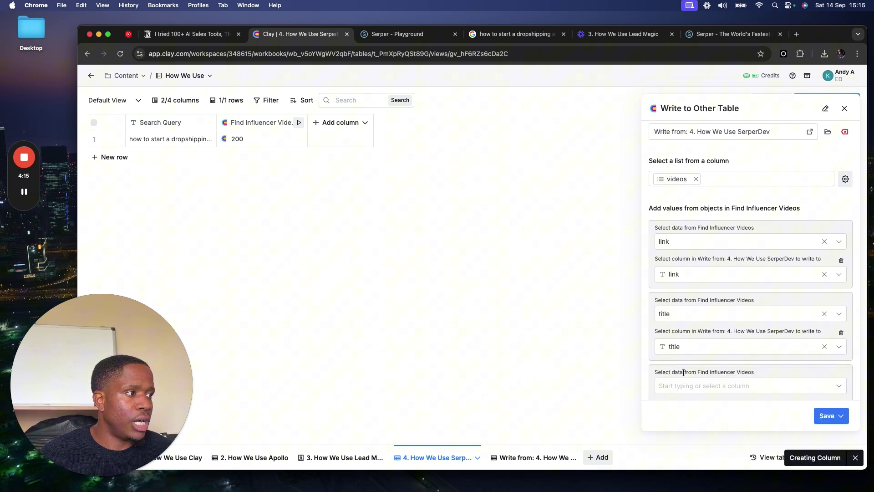
left_click(697, 385)
scroll(692, 423, "down", 5)
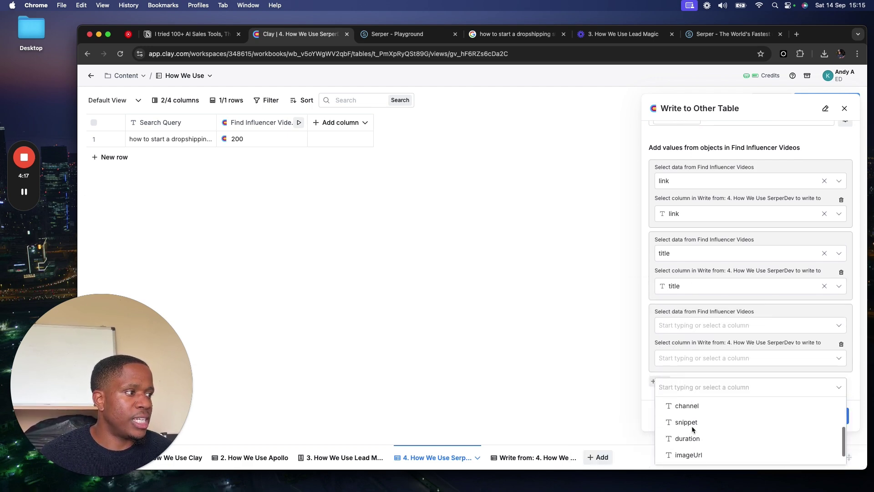
scroll(699, 407, "up", 1)
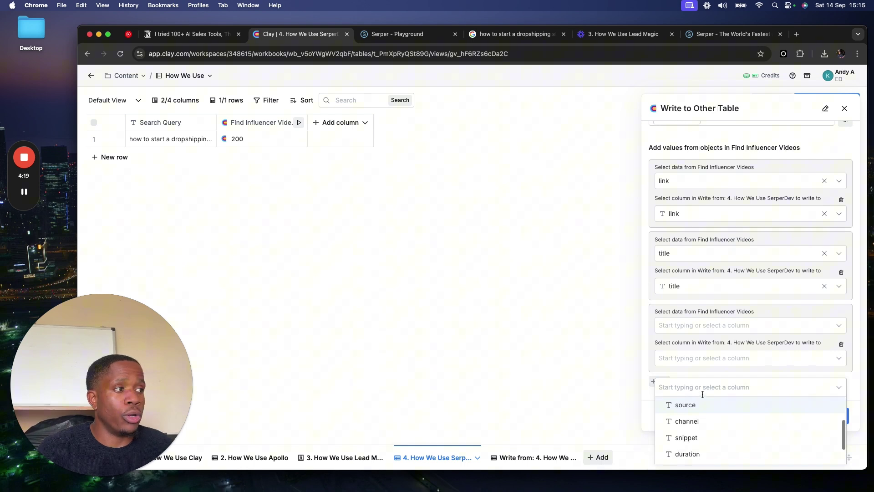
left_click(686, 421)
scroll(692, 391, "down", 1)
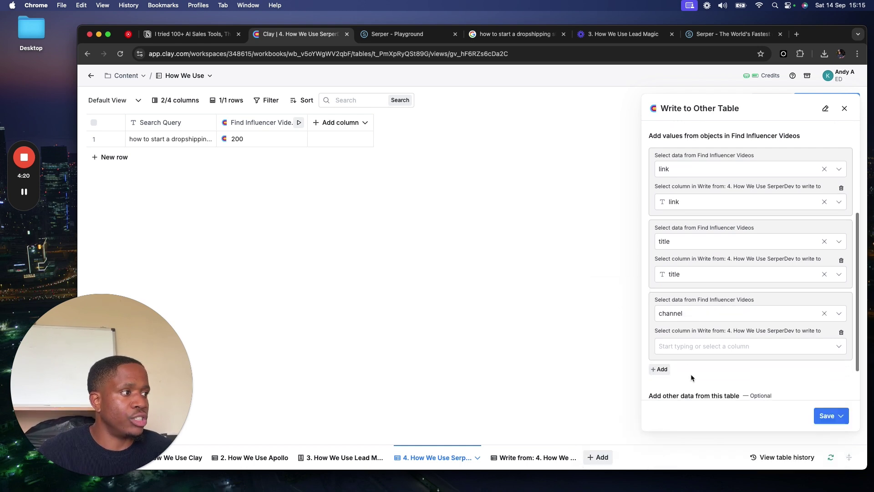
left_click(688, 347)
left_click(813, 352)
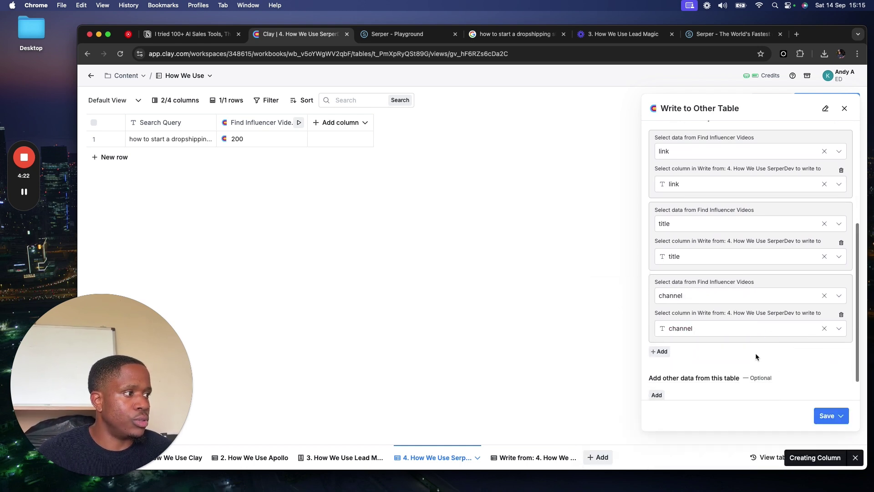
left_click(816, 414)
left_click(810, 359)
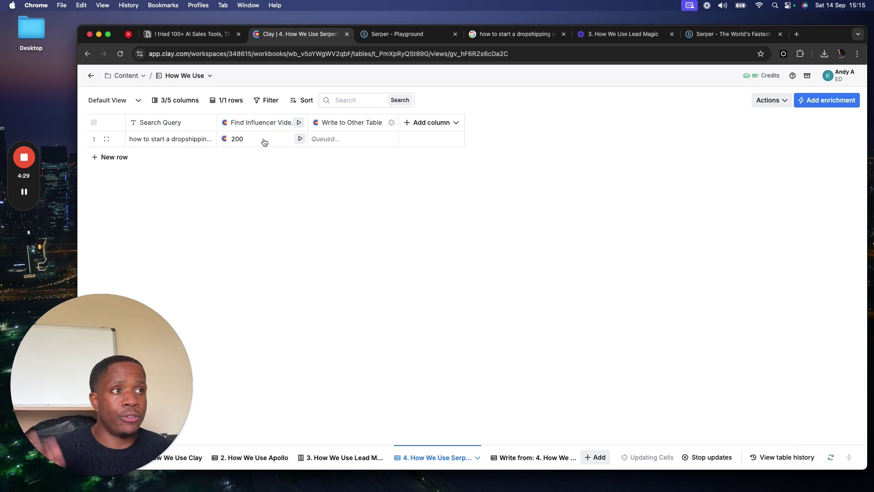
Check the new Write from table, then switch to the 2. How We Use Apollo leads table.
left_click(538, 463)
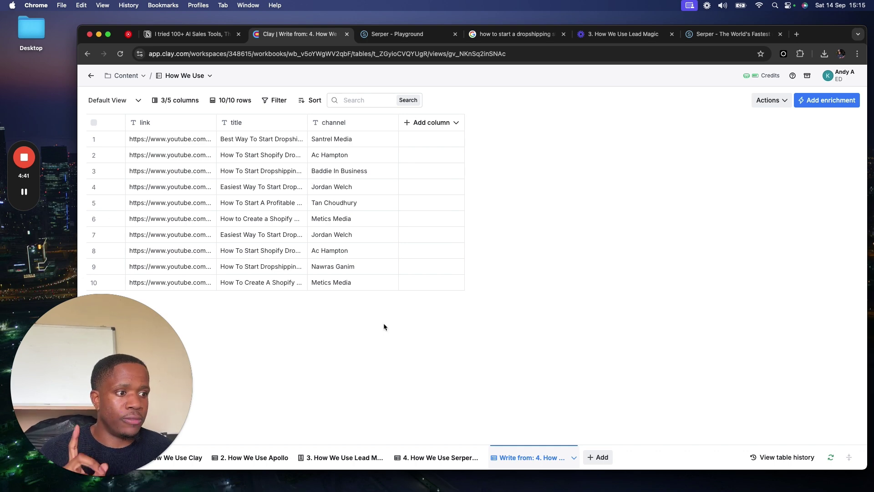
left_click(237, 459)
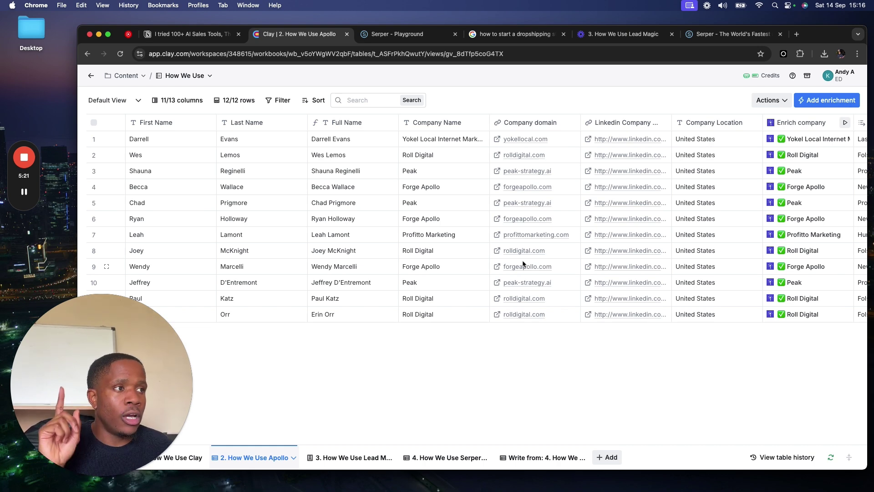
scroll(523, 257, "right", 3)
scroll(523, 253, "left", 3)
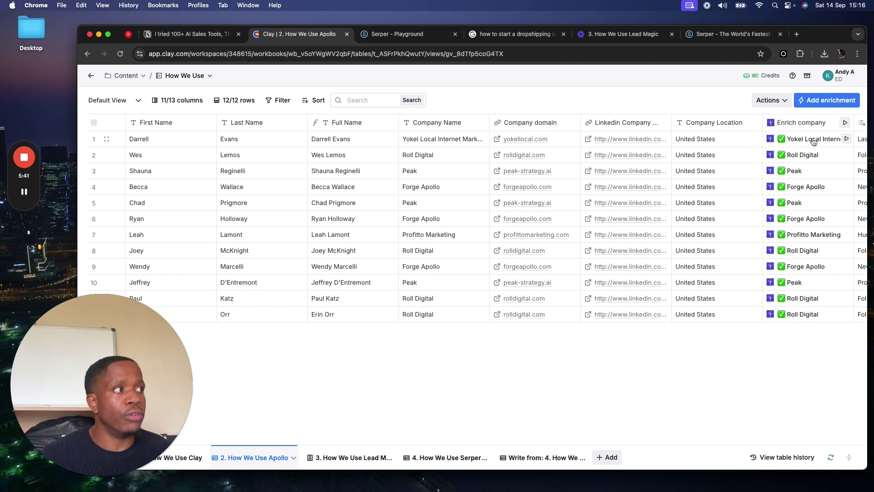
right_click(840, 139)
left_click(690, 105)
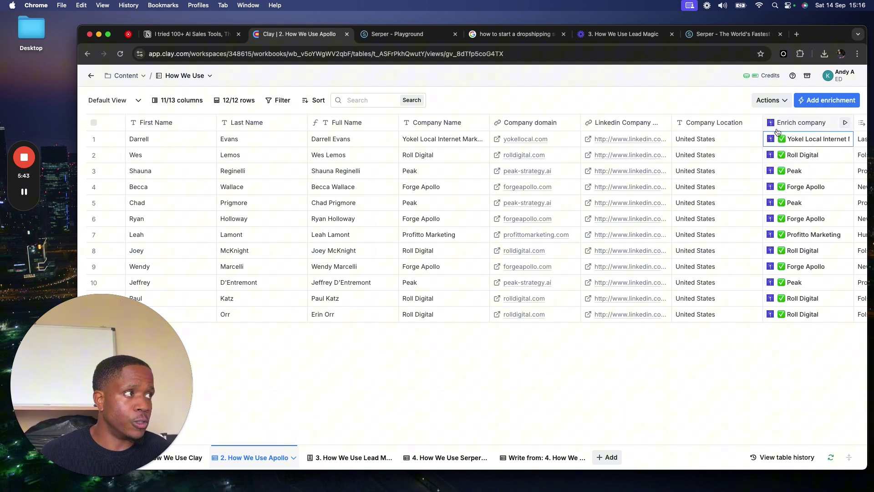
scroll(759, 143, "right", 3)
scroll(759, 143, "right", 5)
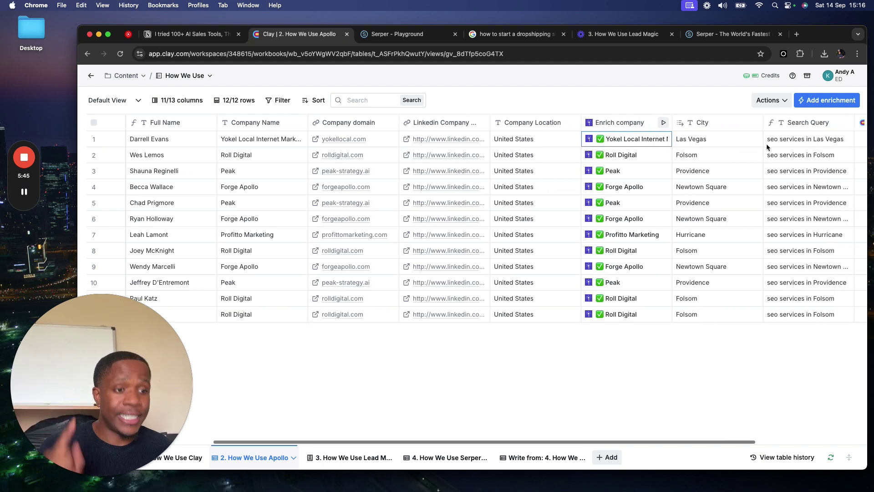
left_click(615, 138)
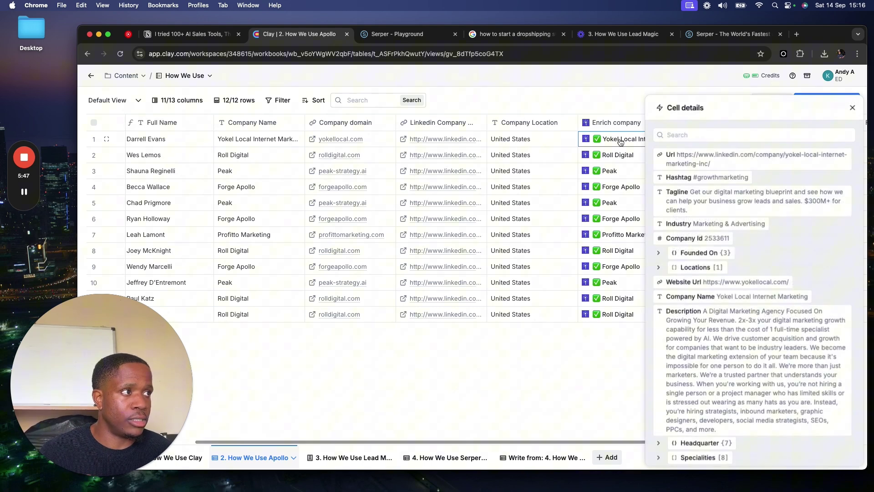
scroll(713, 220, "down", 3)
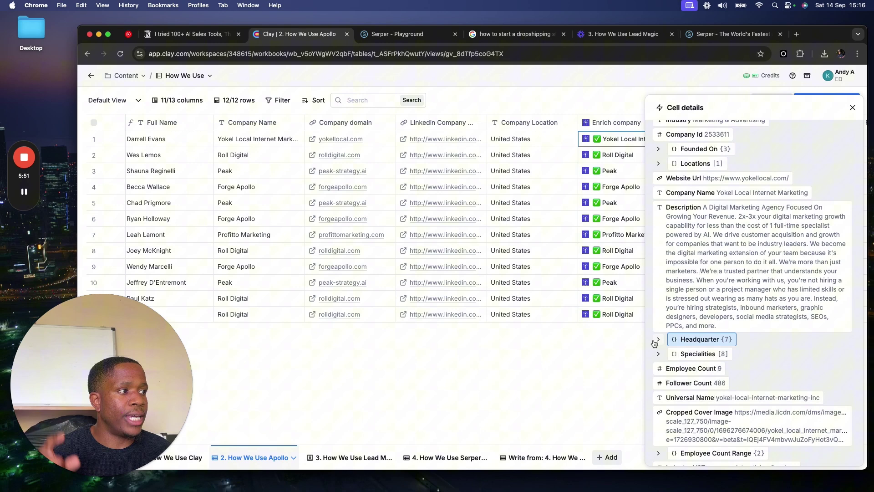
left_click(658, 340)
scroll(703, 320, "down", 2)
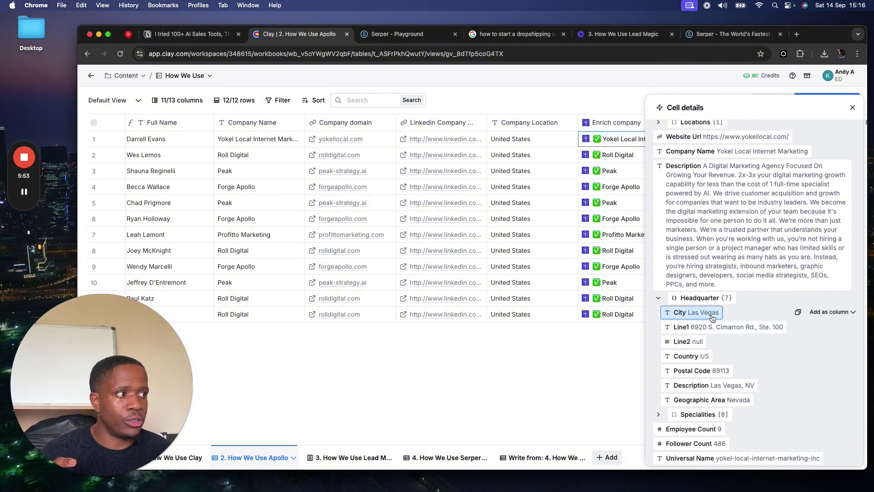
left_click(853, 107)
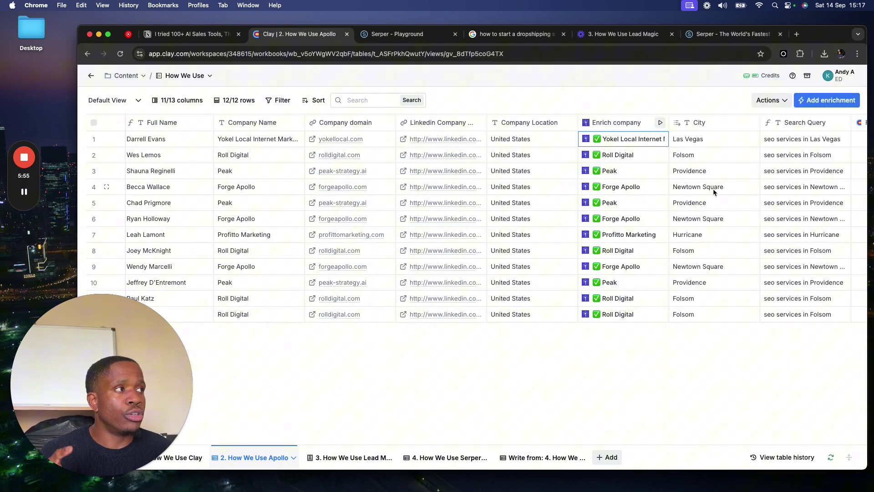
scroll(713, 189, "right", 5)
right_click(678, 141)
left_click(679, 141)
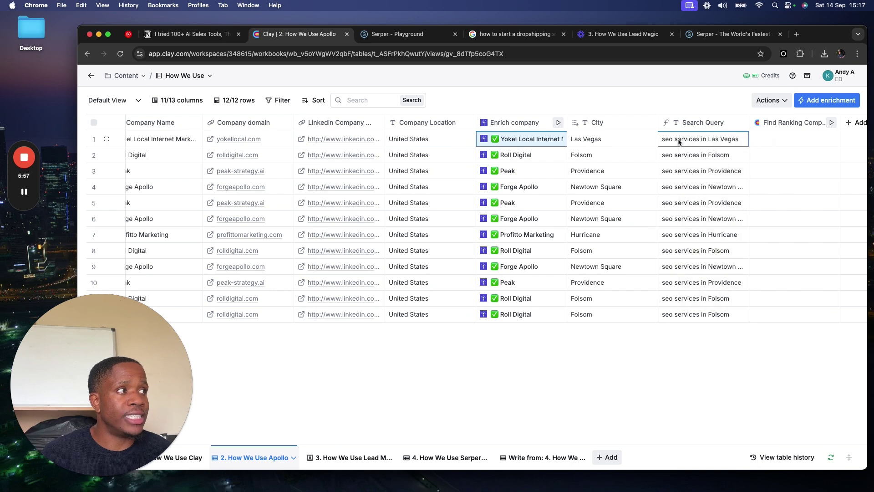
left_click_drag(678, 138, 701, 314)
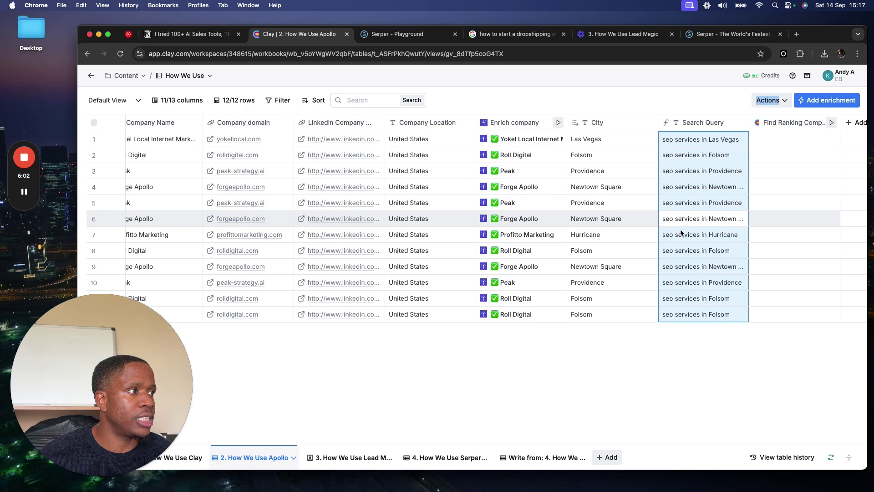
left_click(610, 267)
scroll(681, 282, "right", 2)
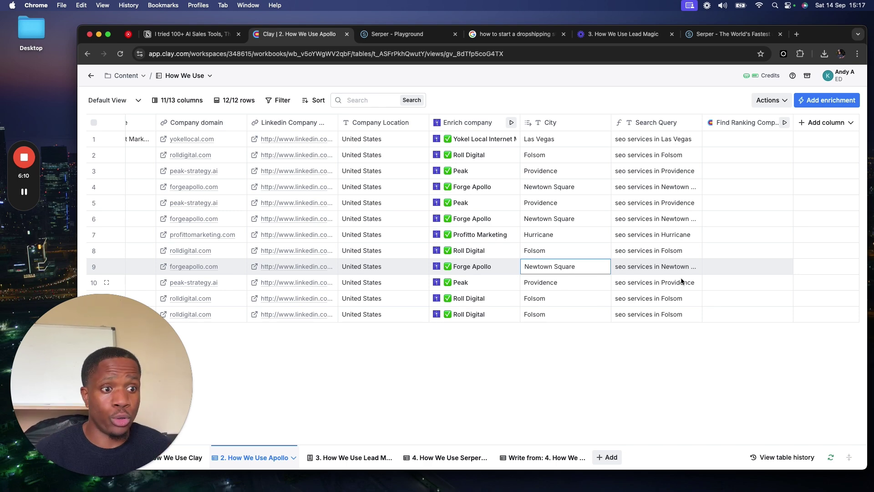
Swap 'apple inc' in the Find Ranking Companies body for the Search Query variable, then run 12 rows.
left_click(733, 122)
scroll(731, 161, "right", 1)
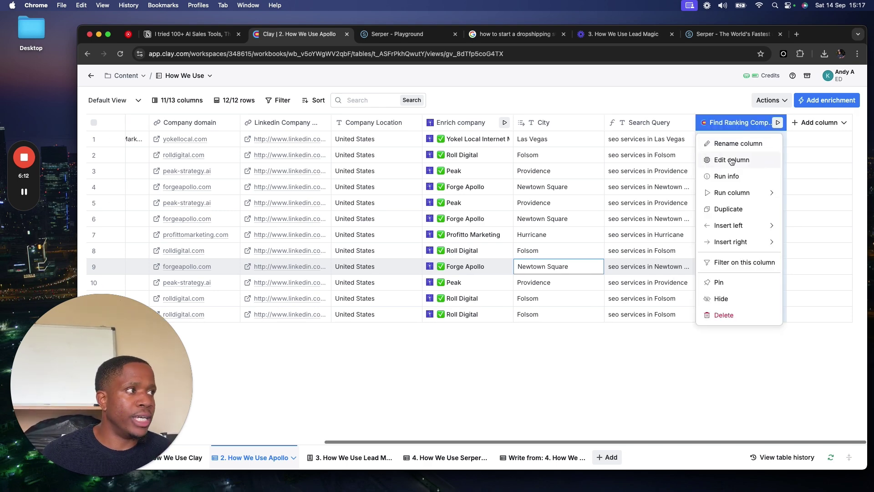
left_click(731, 161)
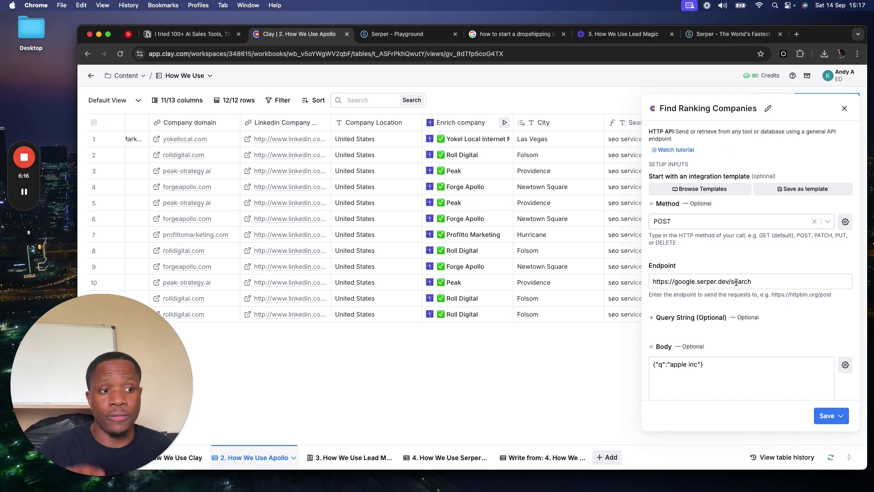
scroll(736, 282, "down", 2)
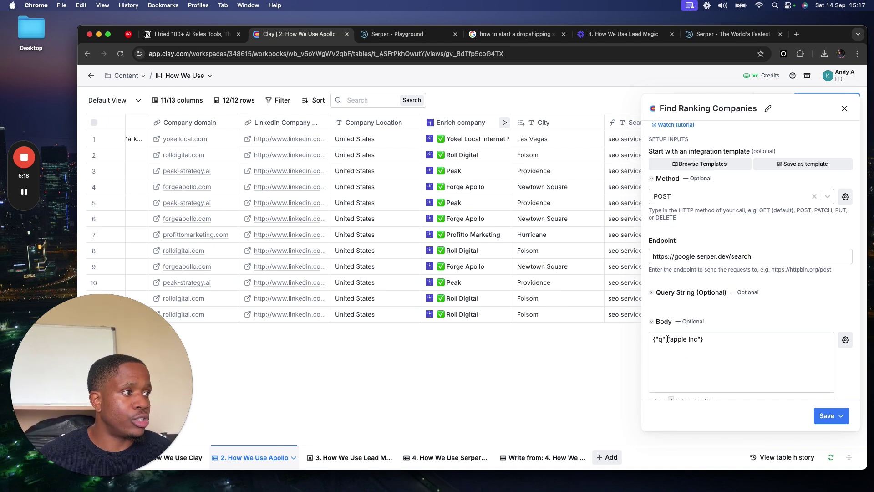
left_click_drag(667, 339, 701, 339)
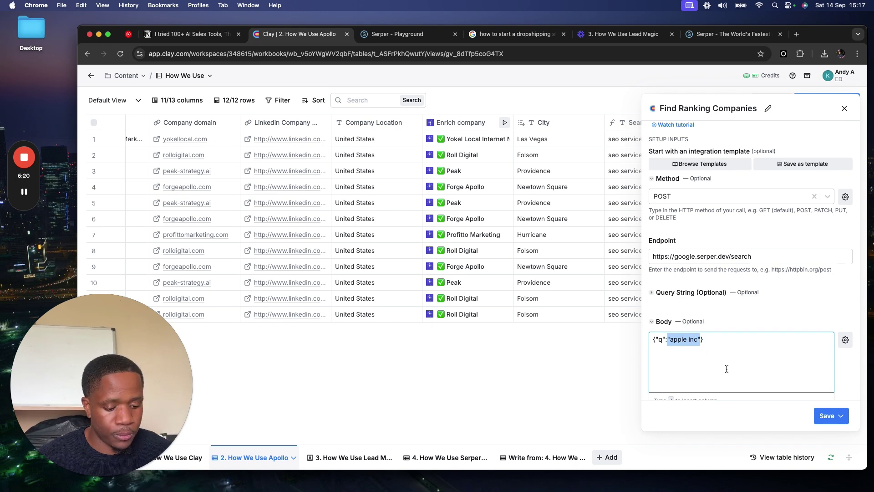
type("/")
scroll(722, 455, "down", 3)
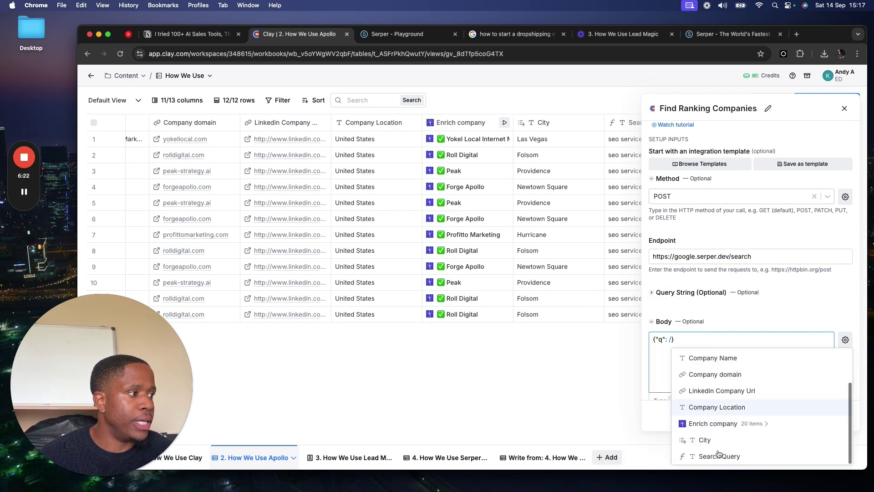
left_click(720, 456)
left_click(840, 415)
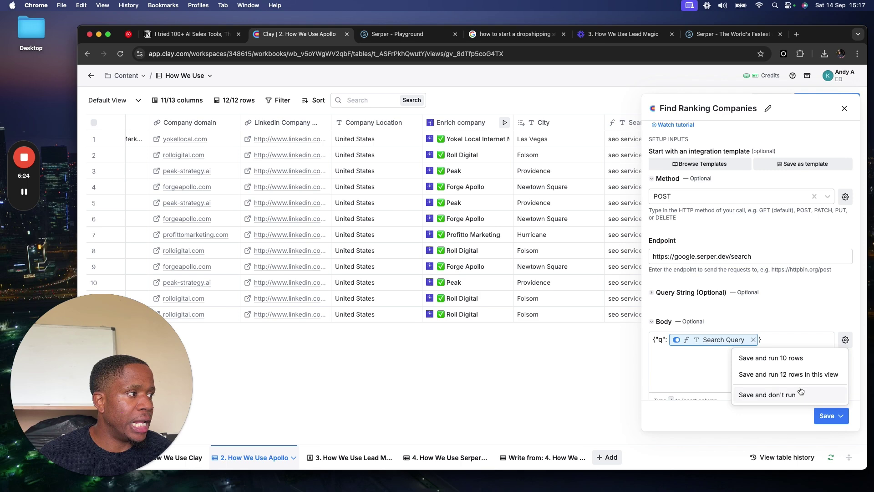
left_click(800, 376)
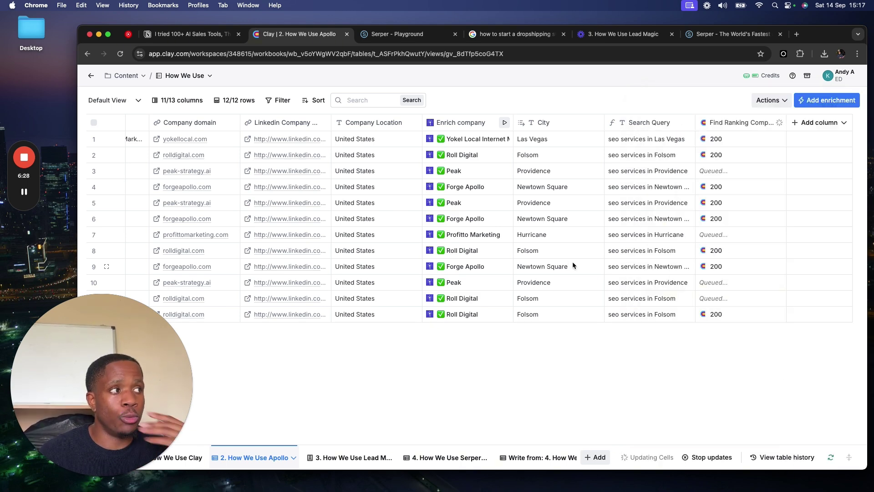
Inspect row 2's search response, expanding the Organic list and its first result.
left_click(712, 160)
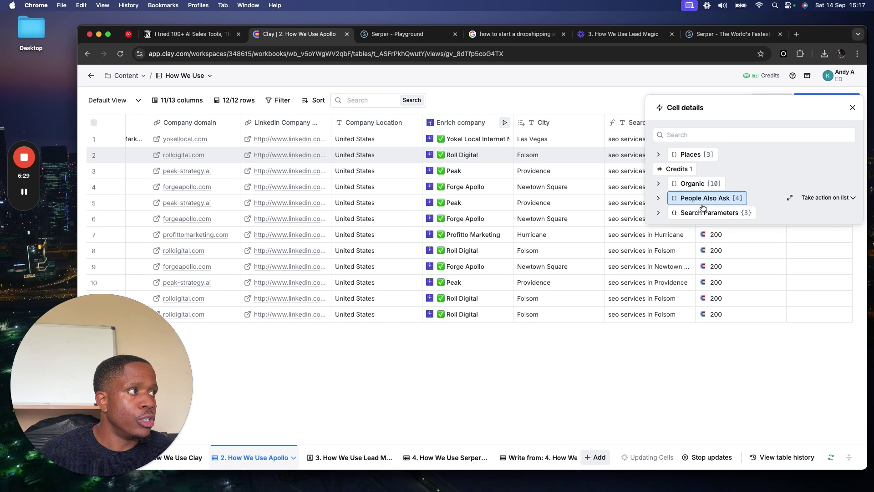
left_click(658, 184)
left_click(665, 198)
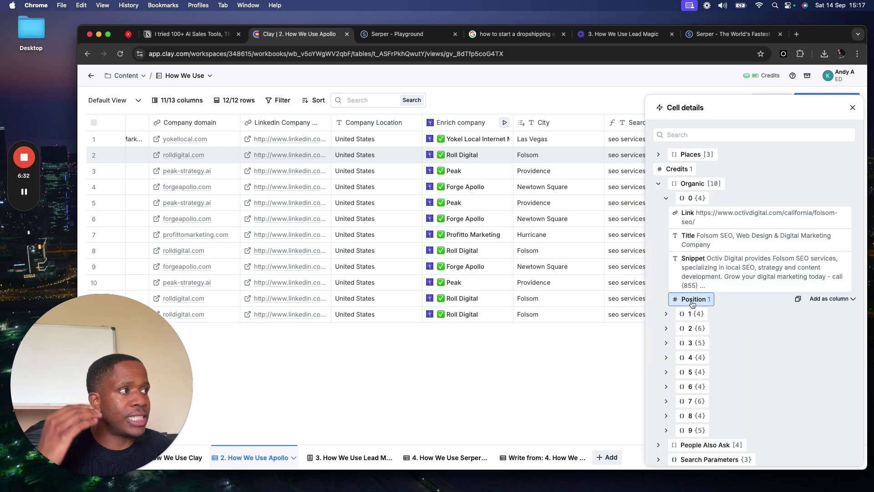
scroll(705, 298, "down", 1)
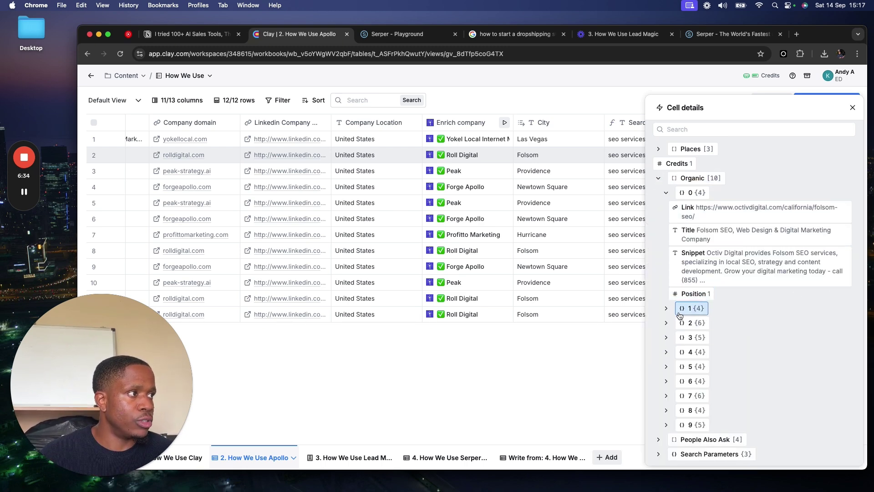
mouse_move(722, 233)
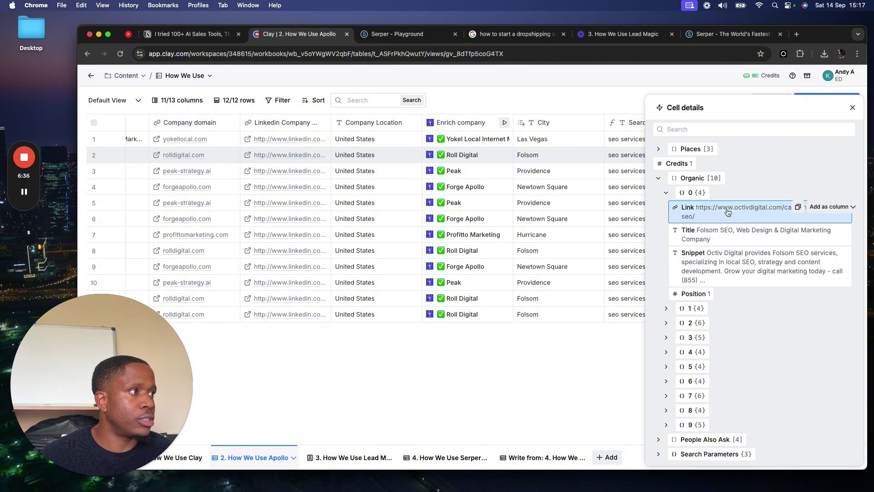
left_click(854, 108)
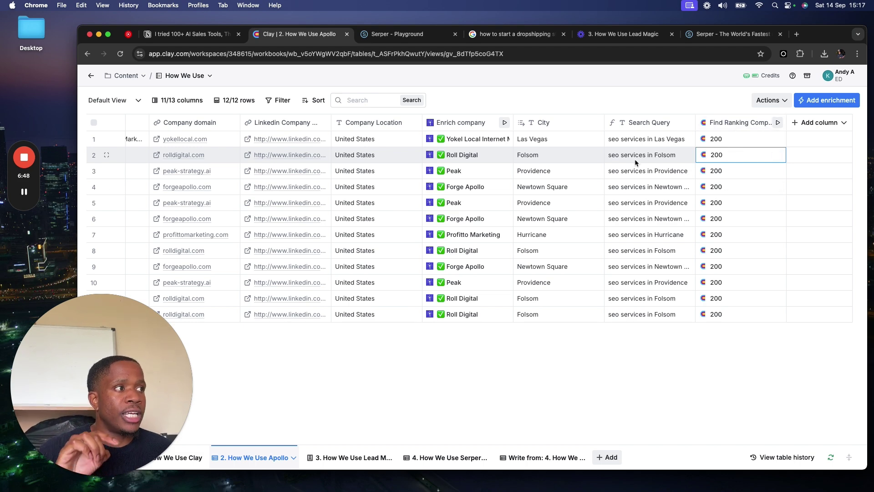
Reopen row 2's response details to check the Credits field.
right_click(716, 156)
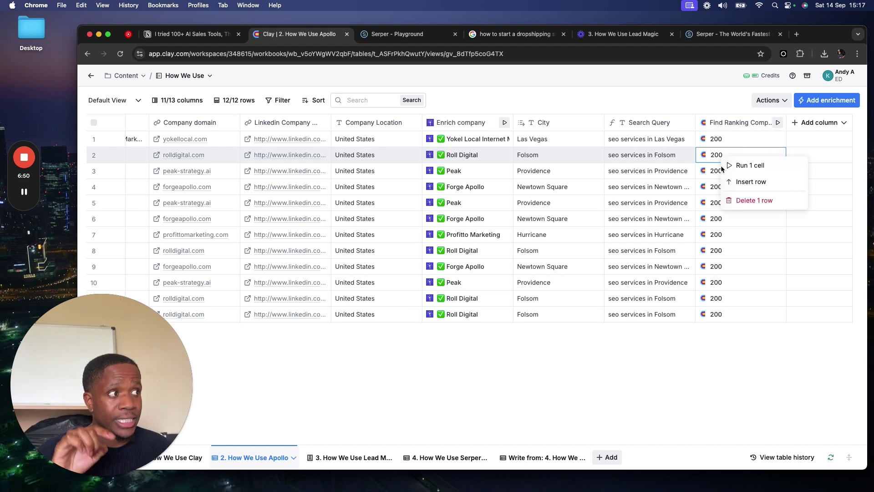
left_click(711, 158)
left_click(711, 157)
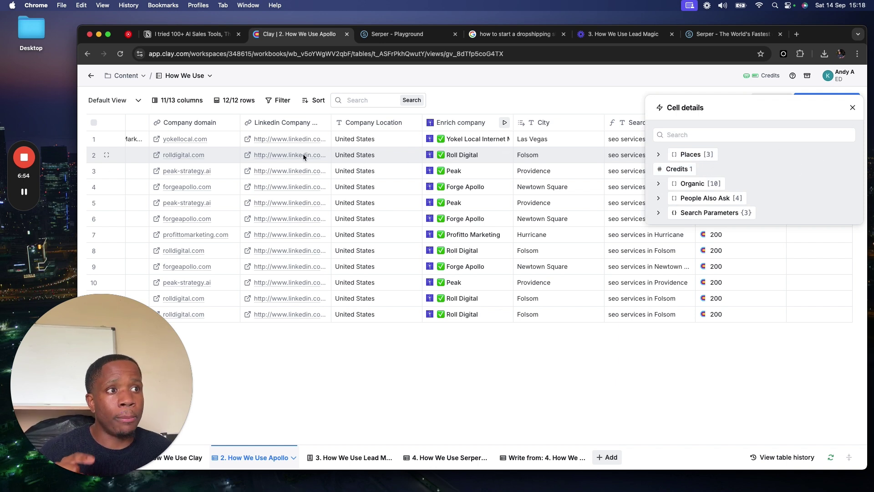
mouse_move(751, 172)
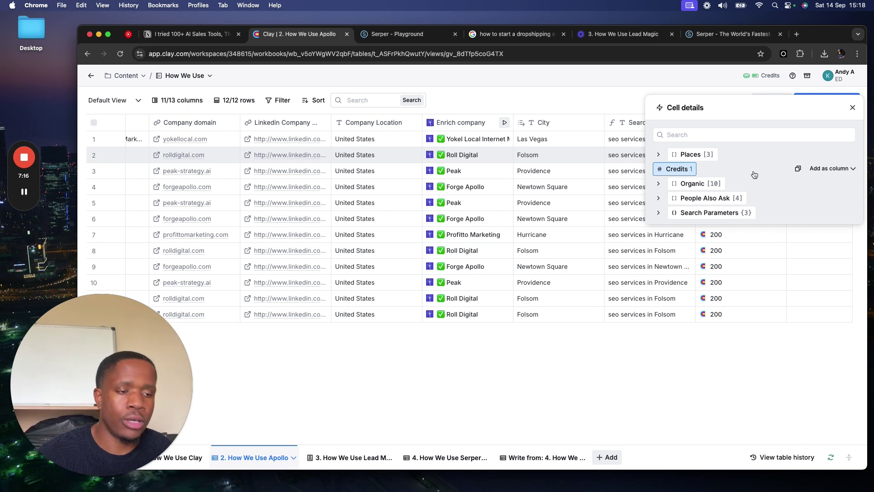
left_click(852, 108)
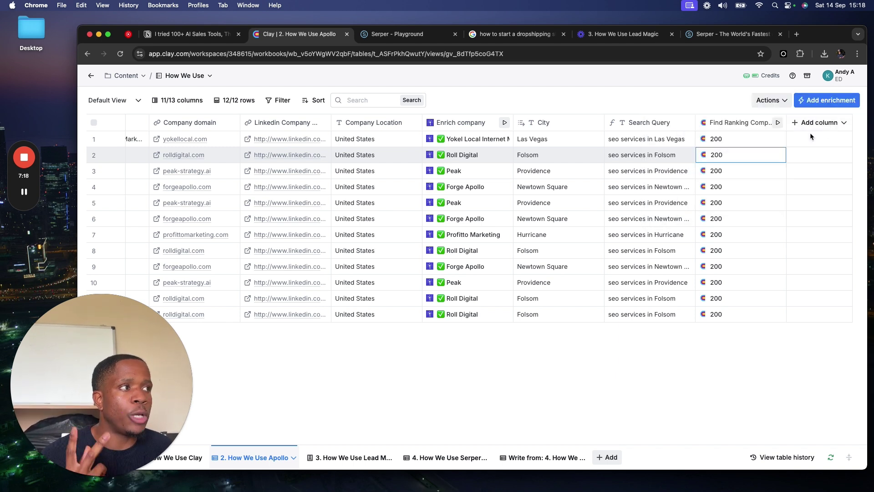